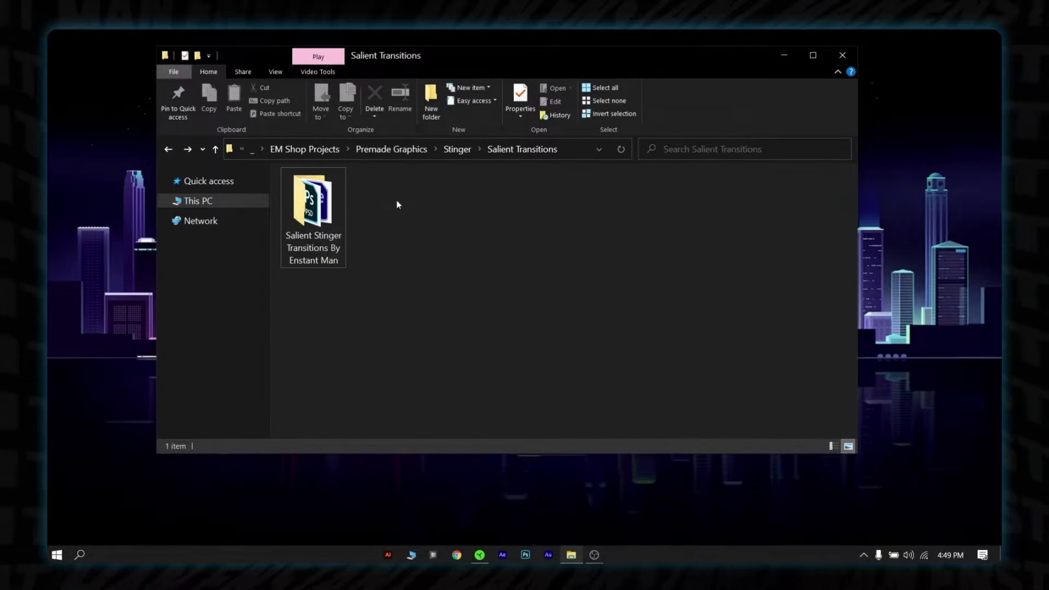
Step: Open the stinger pack folder, look over its AEP, PSD and no-logo videos, then launch Animated salient stinger.aep
double_click(323, 186)
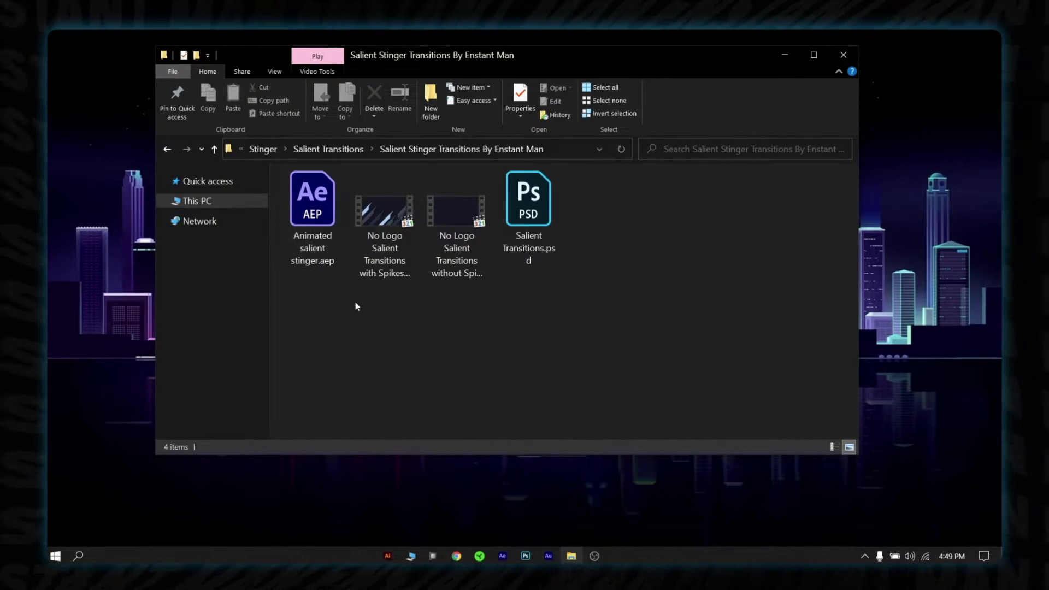
drag(573, 247, 368, 306)
click(323, 195)
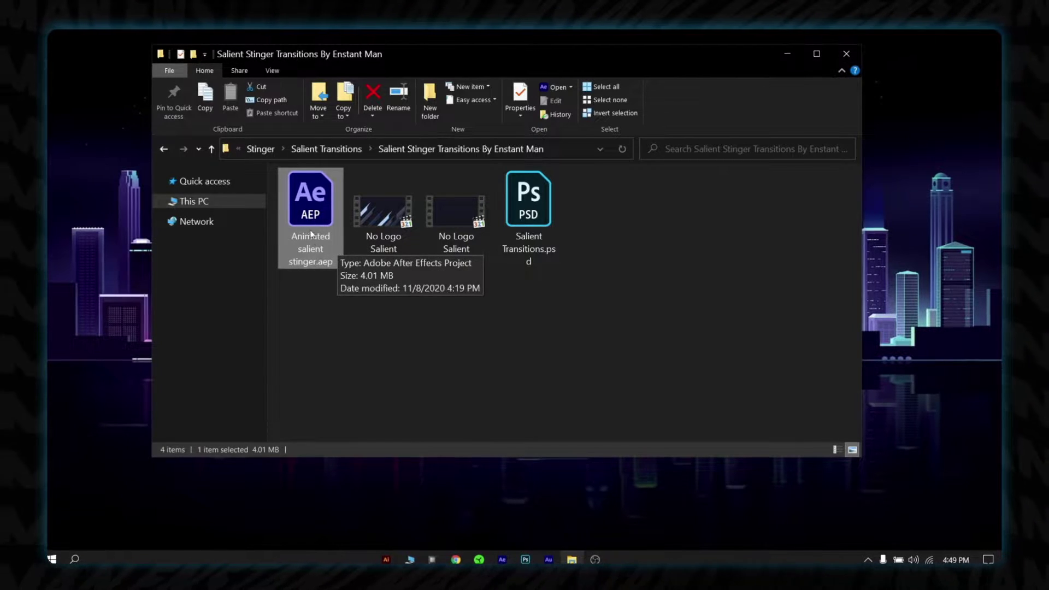
click(349, 219)
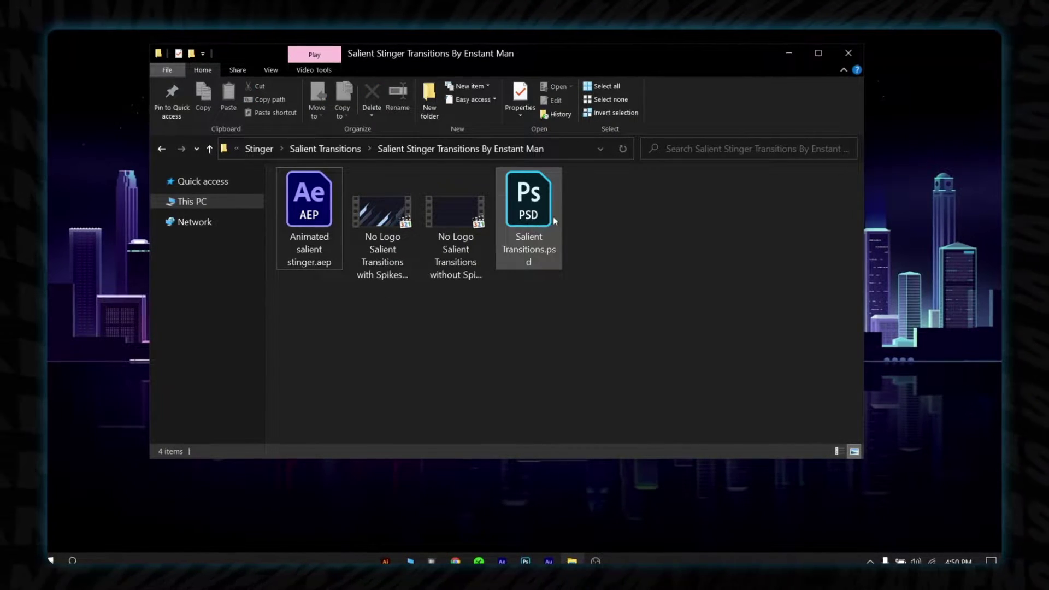
click(551, 220)
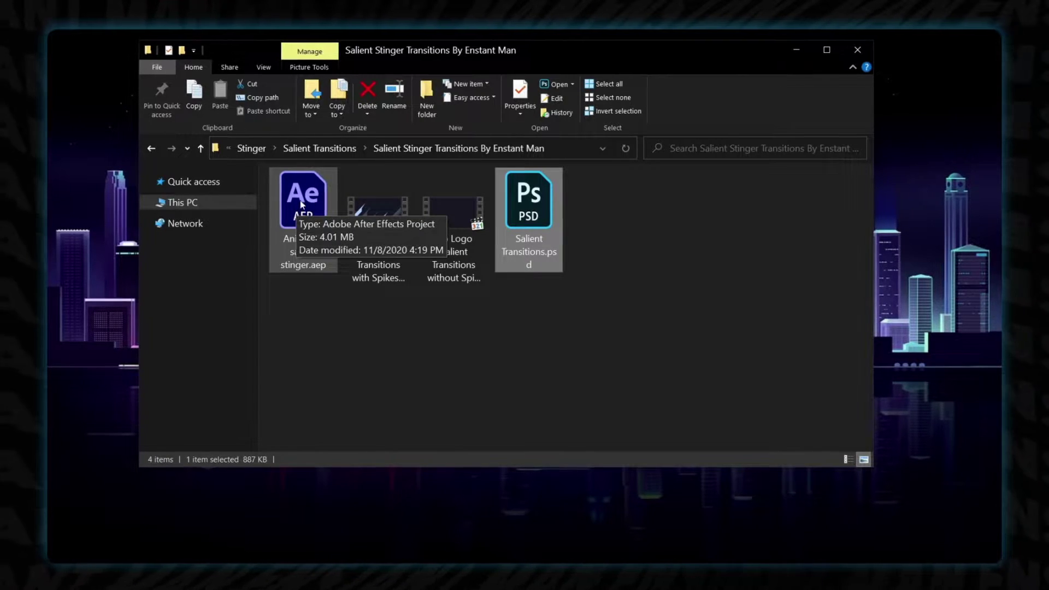
click(583, 248)
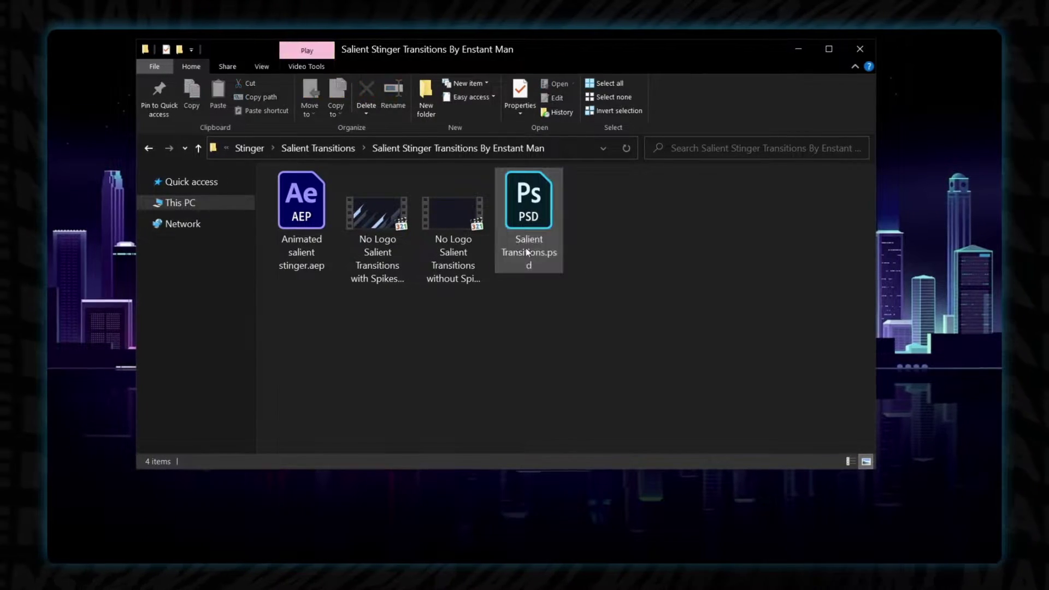
drag(363, 304, 470, 229)
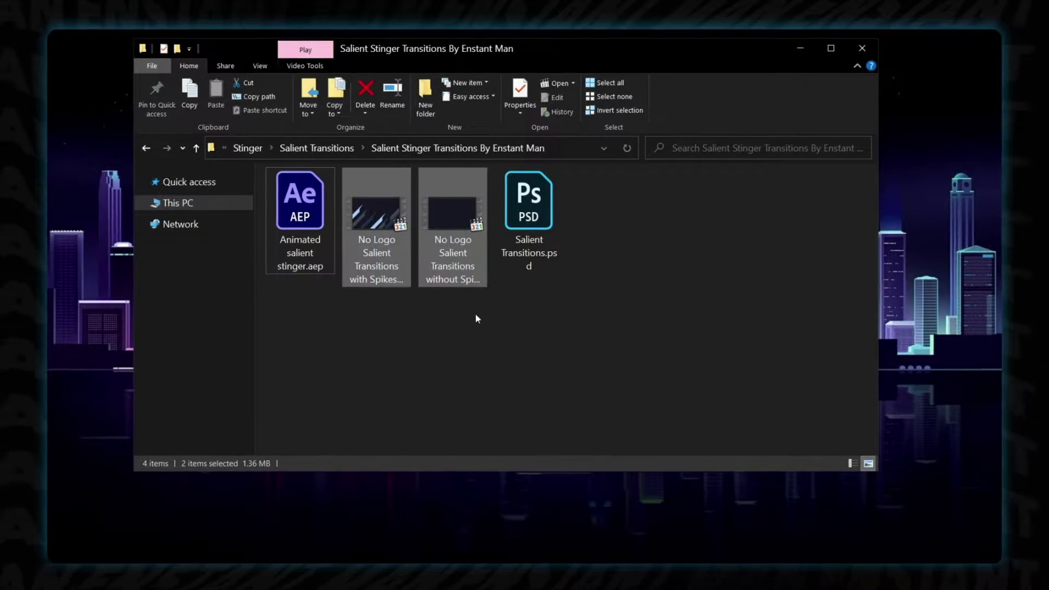
click(475, 314)
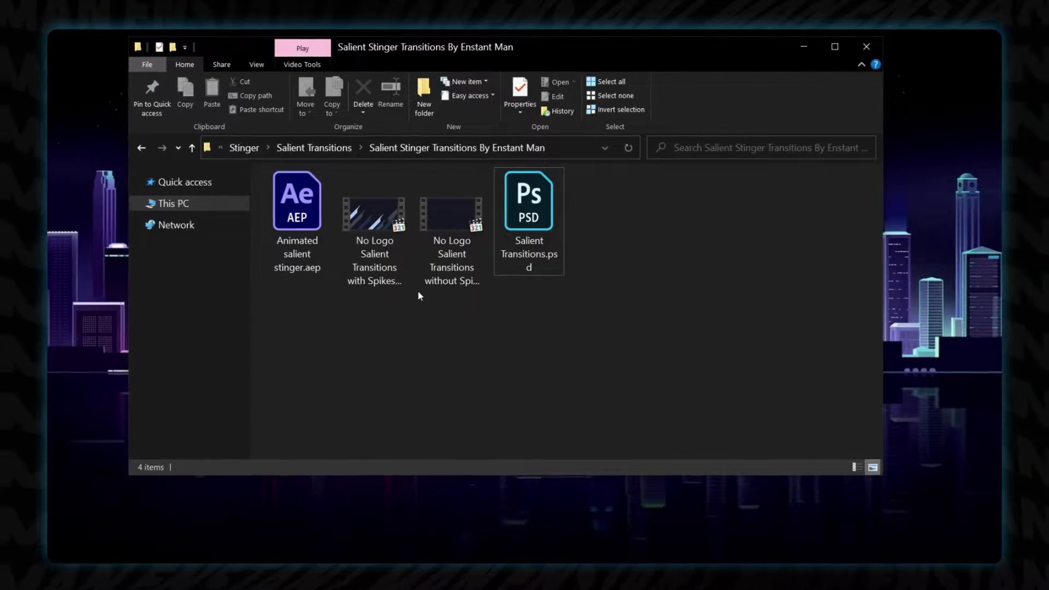
double_click(306, 202)
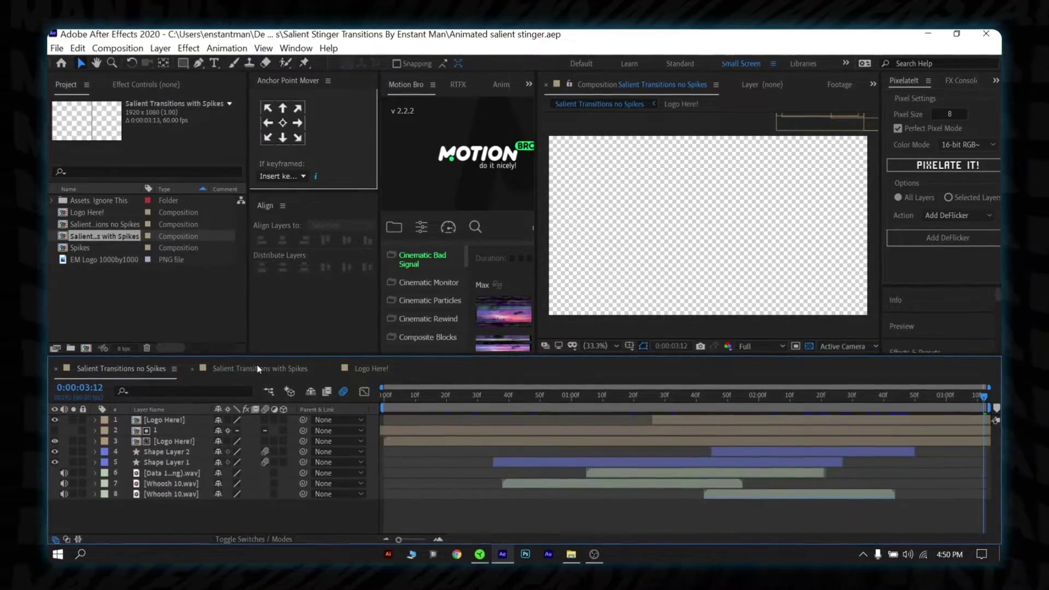
Step: Browse the no Spikes and with Spikes comps, then open Logo Here! and select EM Logo 1000by1000
click(257, 369)
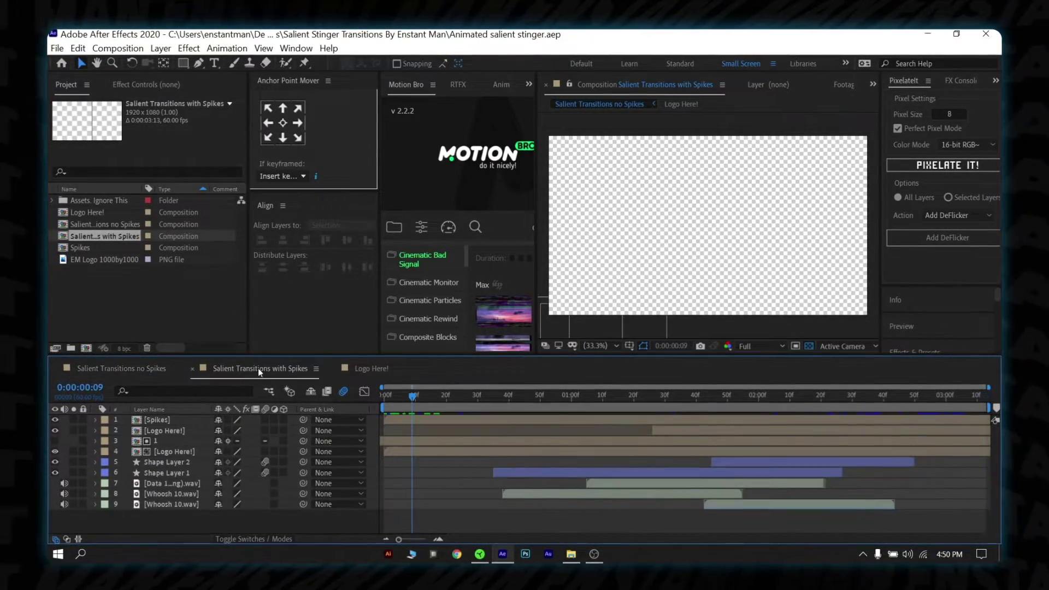
click(365, 371)
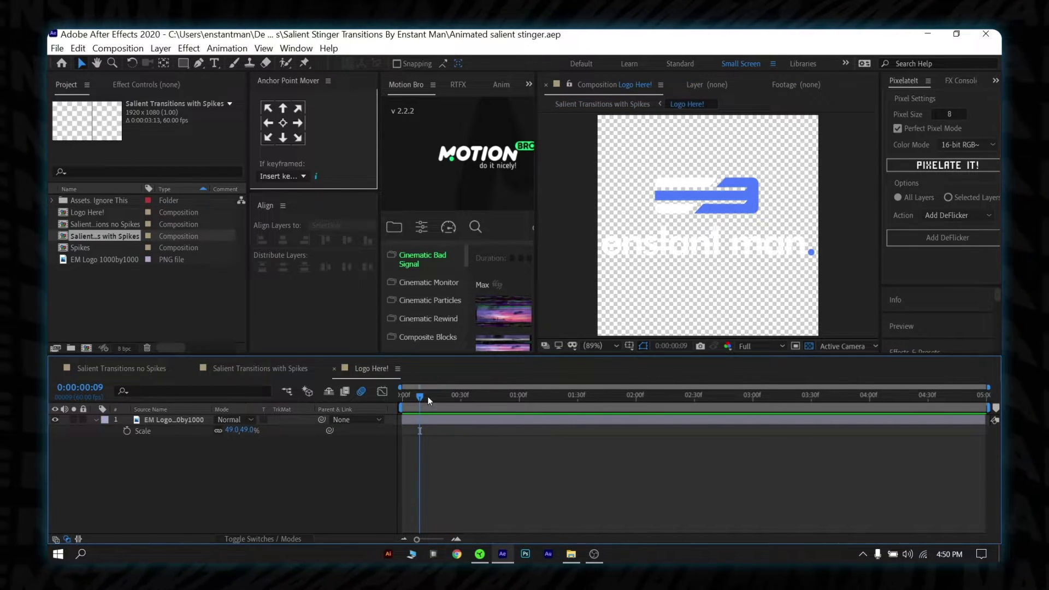
click(121, 369)
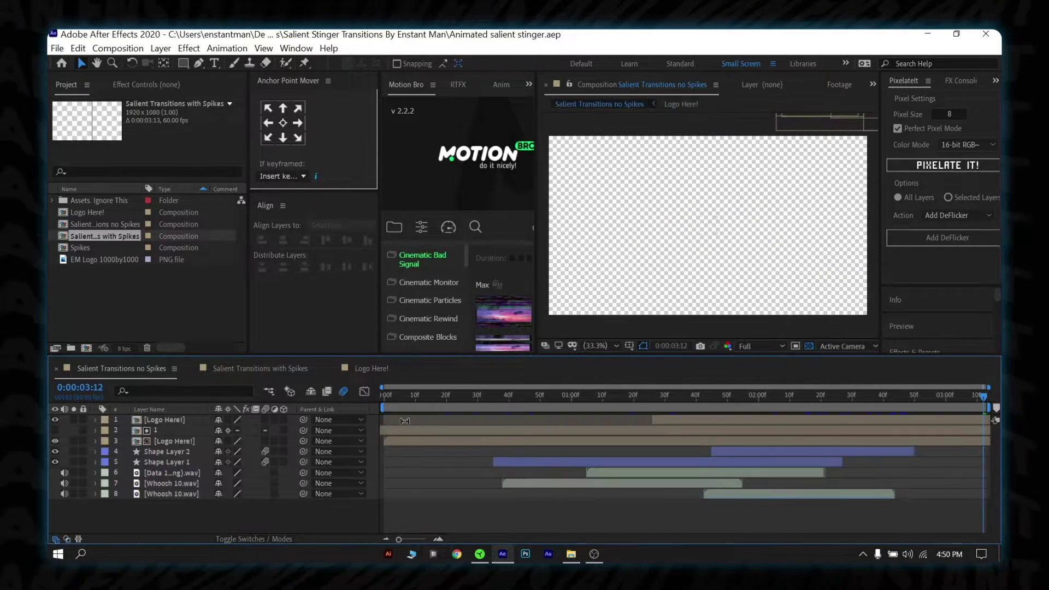
drag(471, 398, 681, 404)
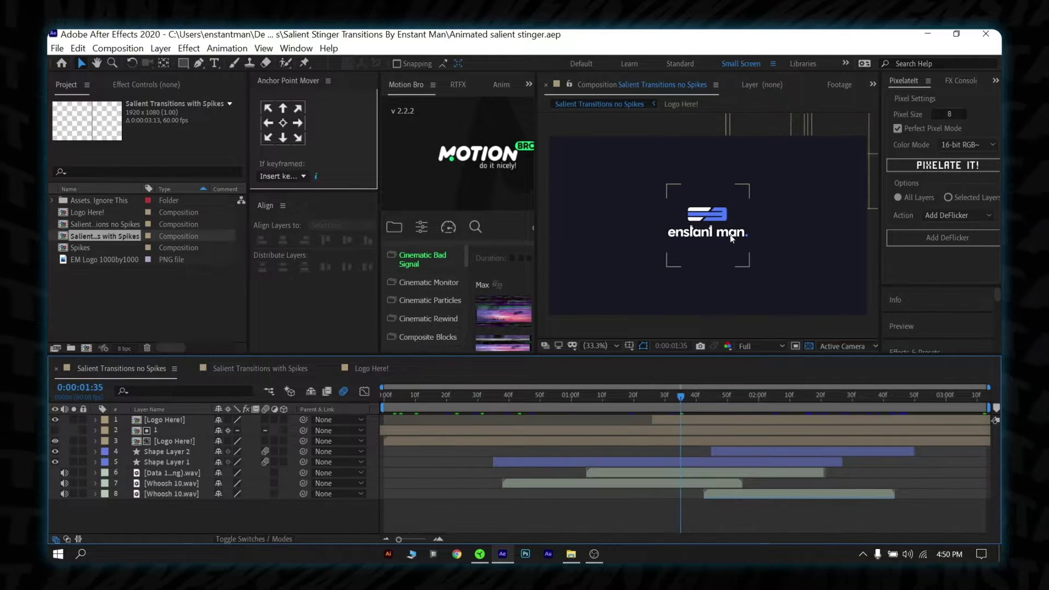
click(365, 370)
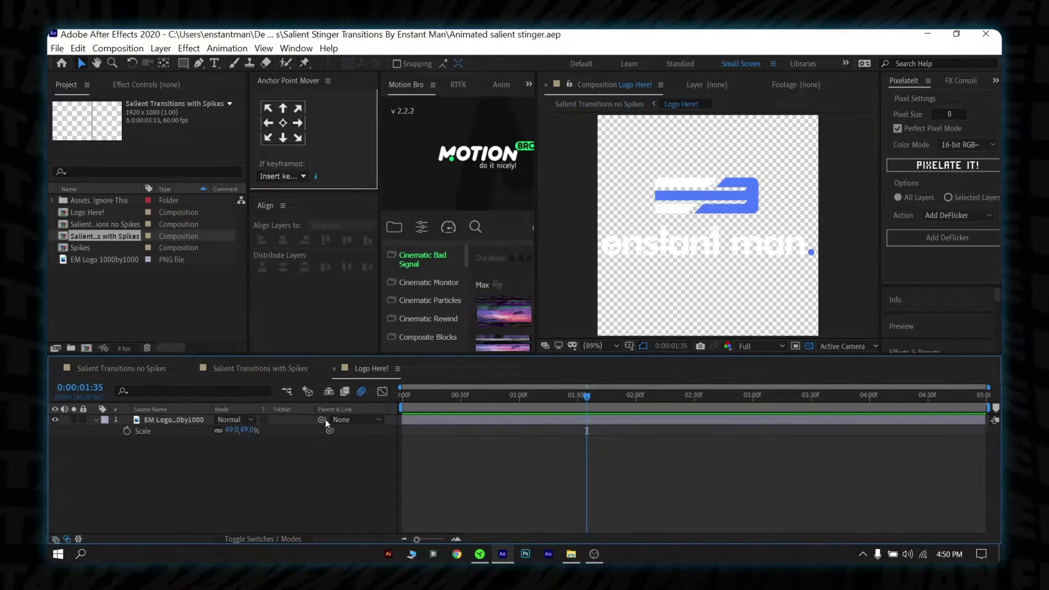
click(88, 261)
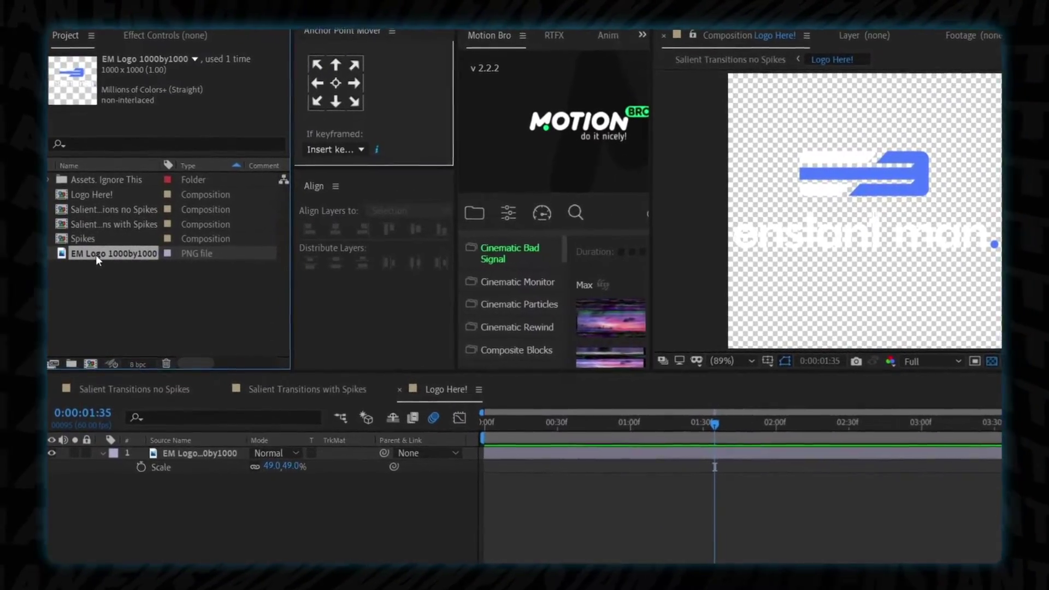
Step: Replace the EM Logo 1000by1000 footage file with Asset 1-8.png
right_click(92, 261)
mouse_move(147, 391)
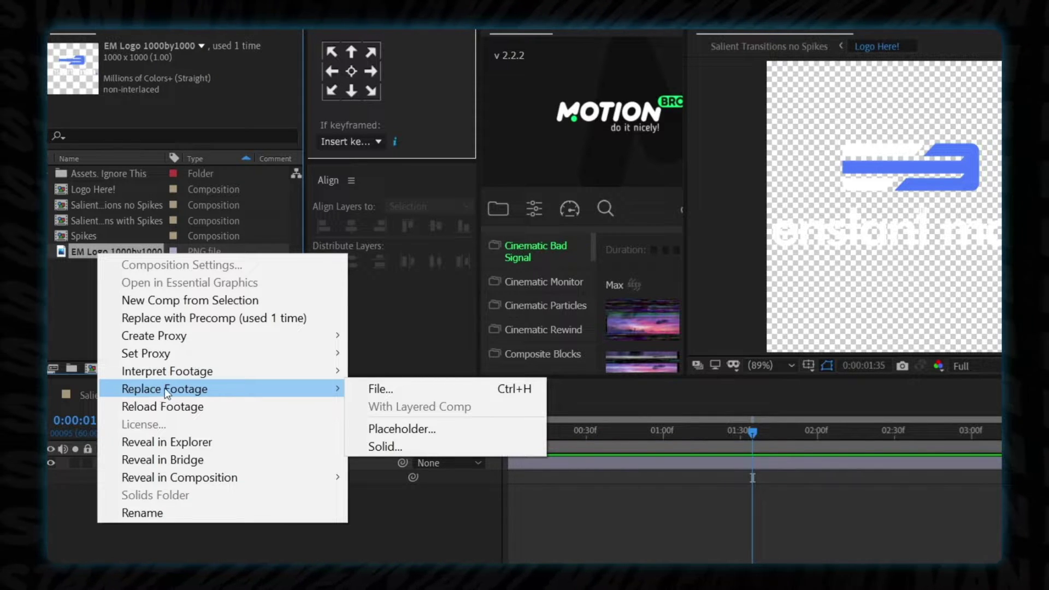
click(381, 389)
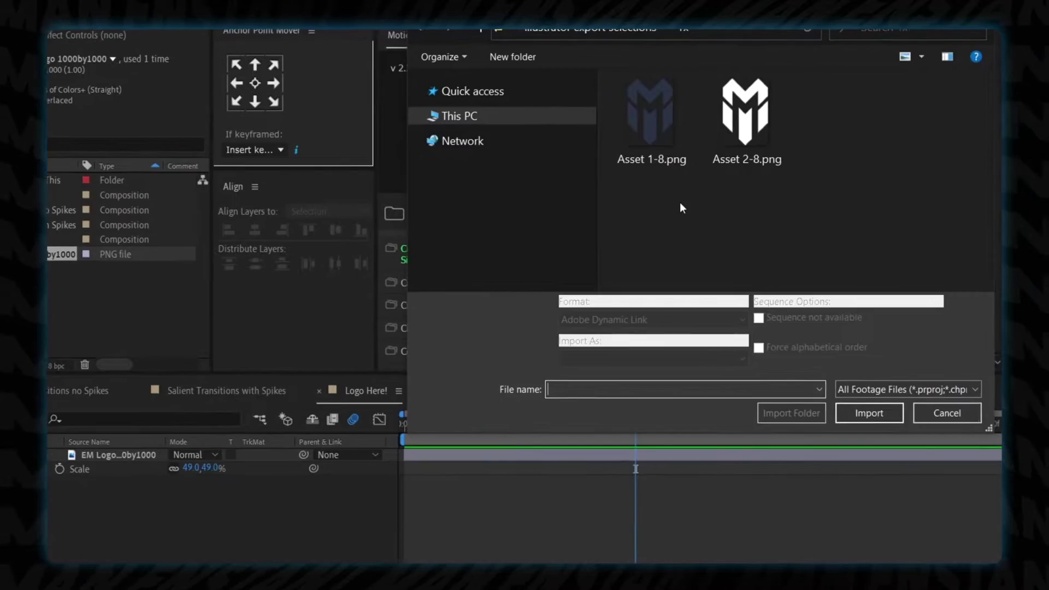
click(611, 117)
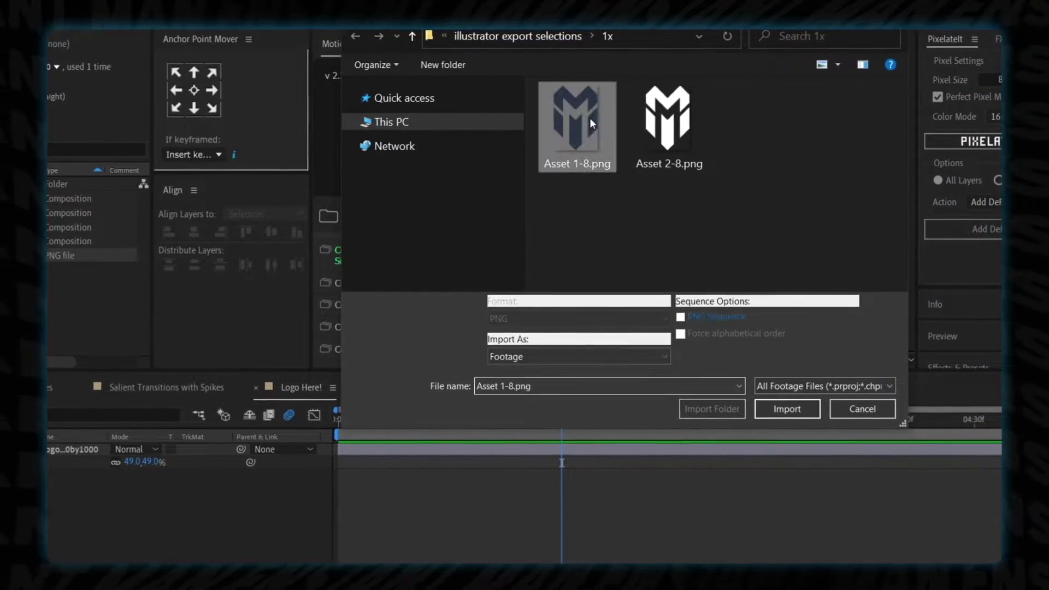
click(776, 409)
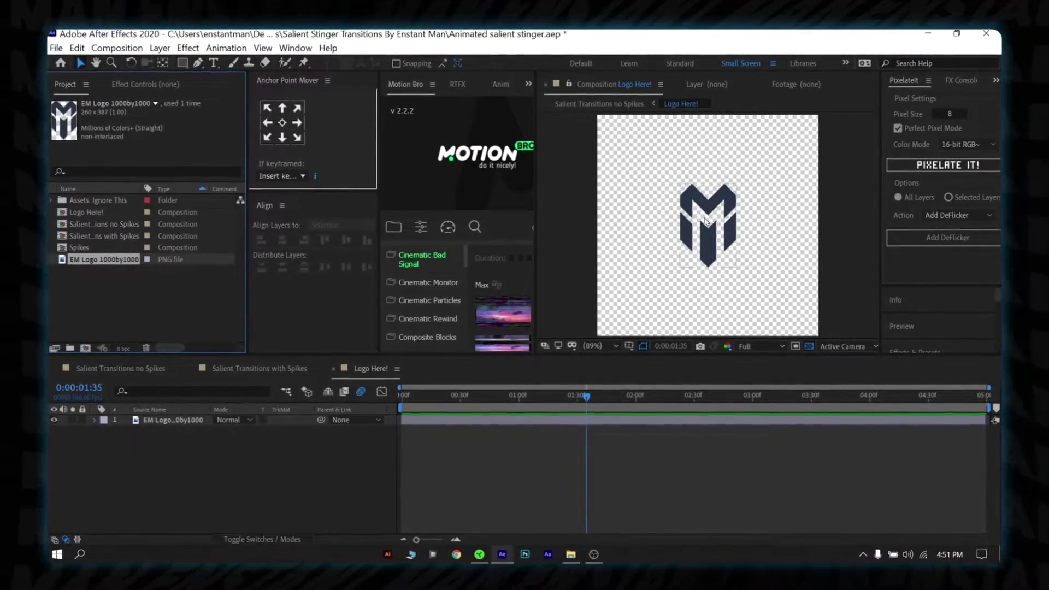
Step: Raise the logo layer's Scale to 99% so the M logo fills the Logo Here! frame
click(170, 422)
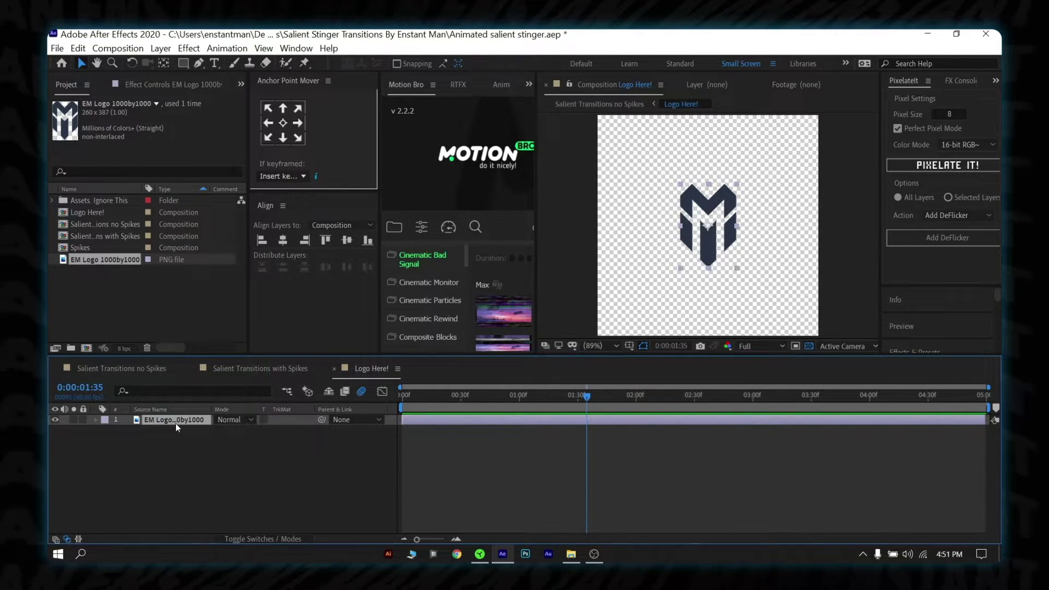
key(s)
drag(229, 432, 263, 433)
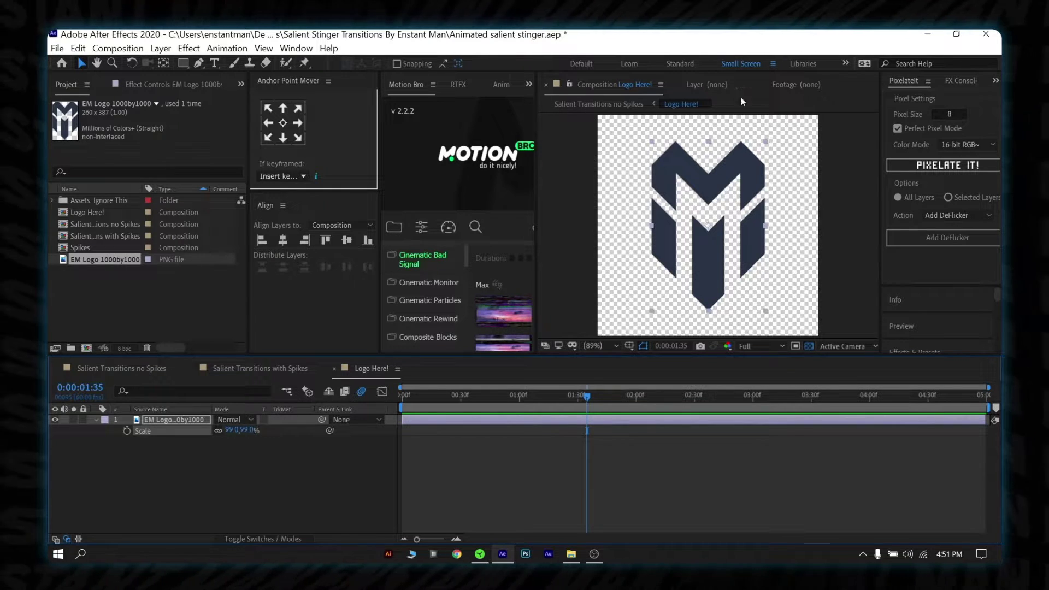
click(109, 368)
Step: Scrub and play the with Spikes and no Spikes transitions to check the M logo, ending on no Spikes
click(249, 373)
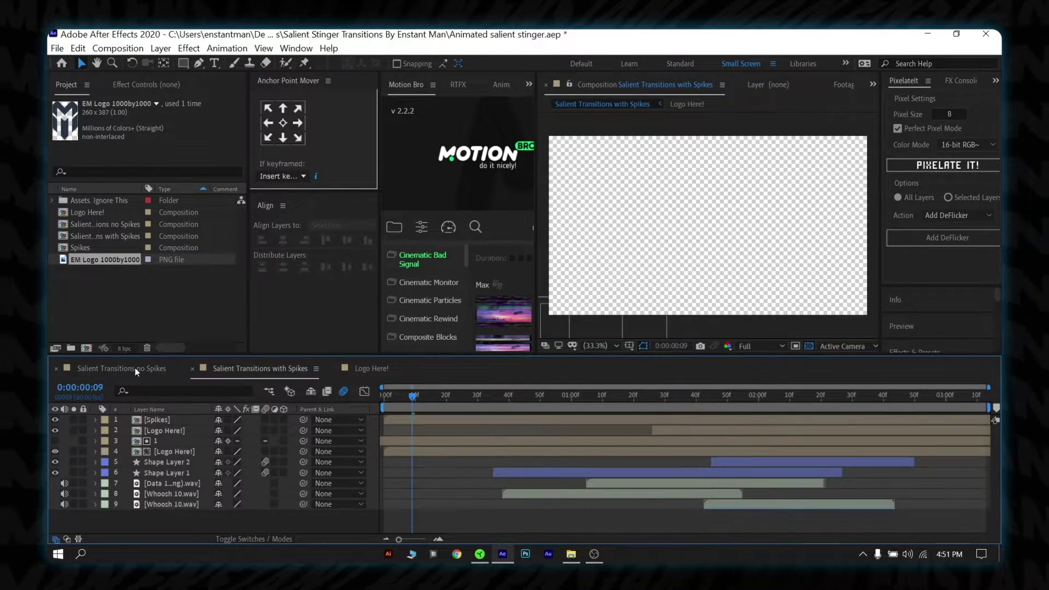
click(136, 368)
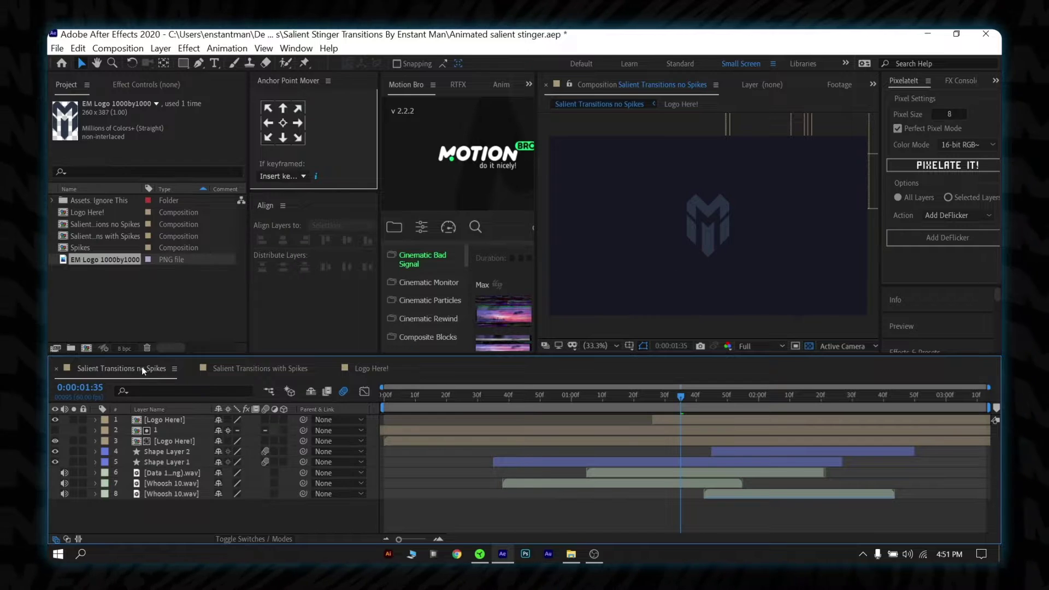
drag(491, 398, 946, 432)
click(243, 370)
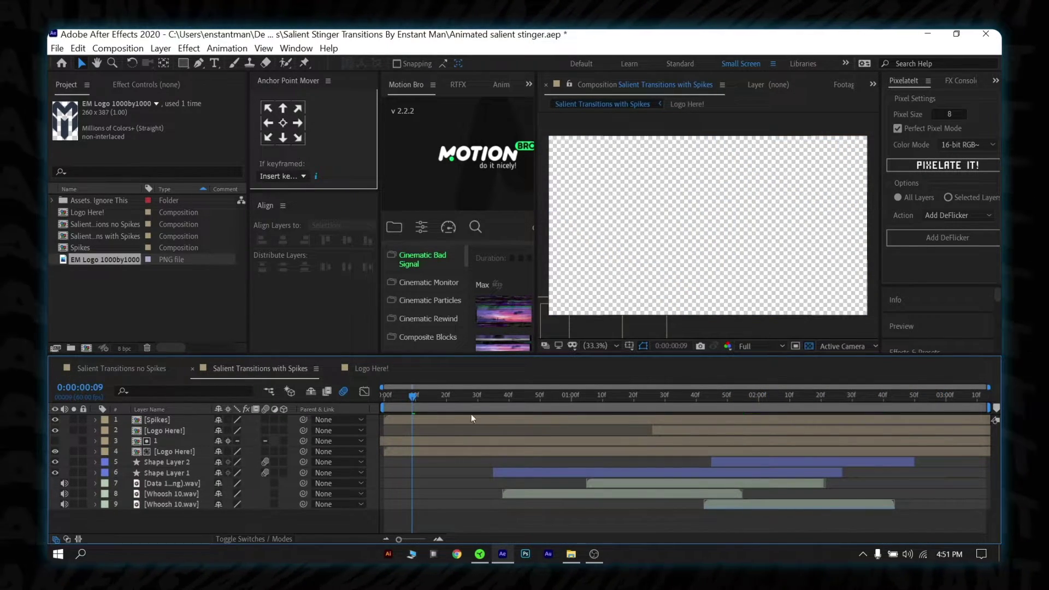
drag(514, 421, 768, 436)
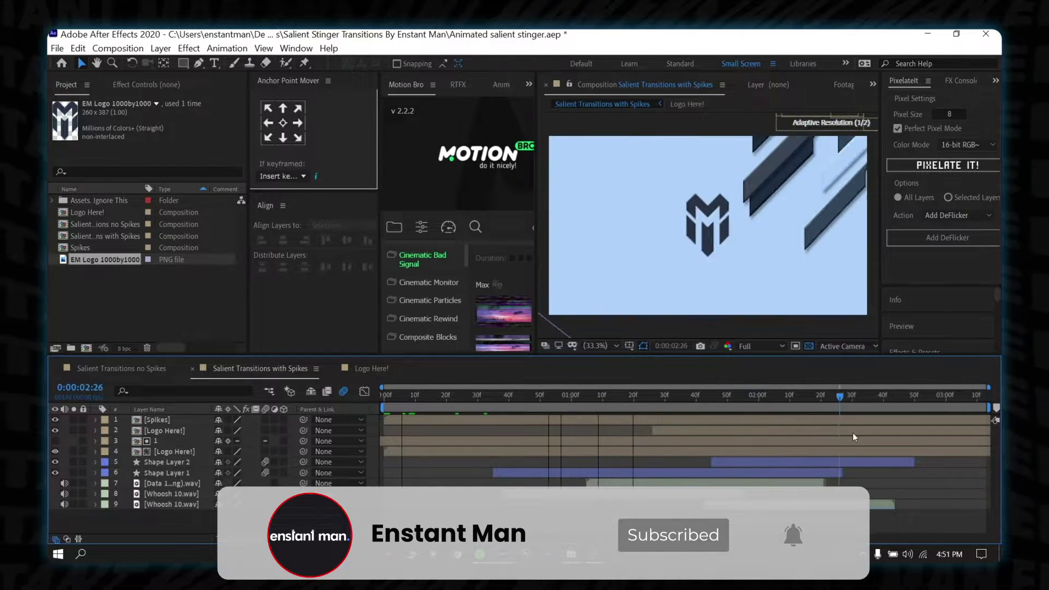
key(space)
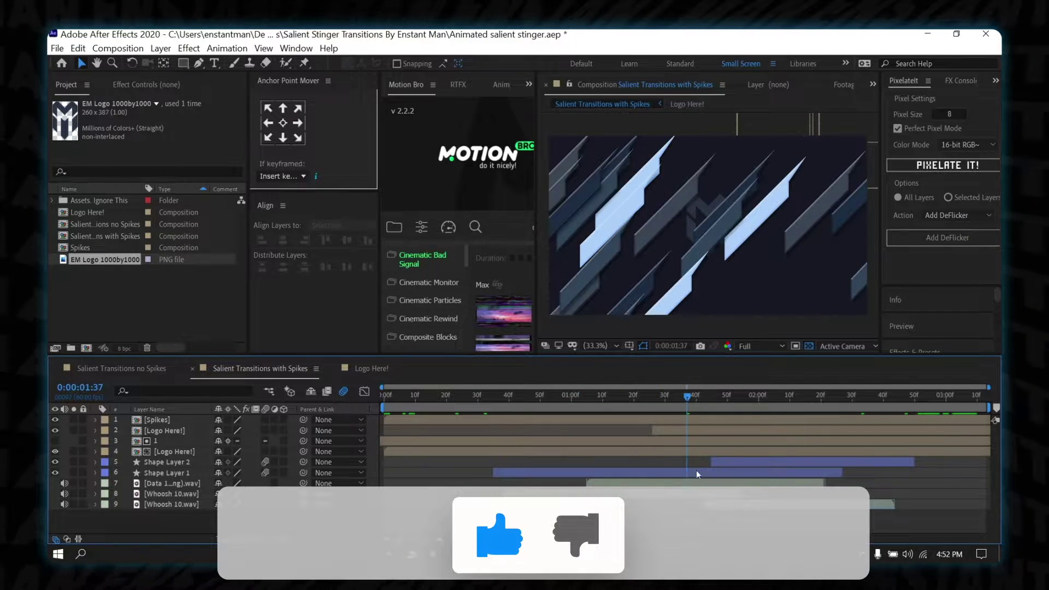
drag(743, 392, 588, 419)
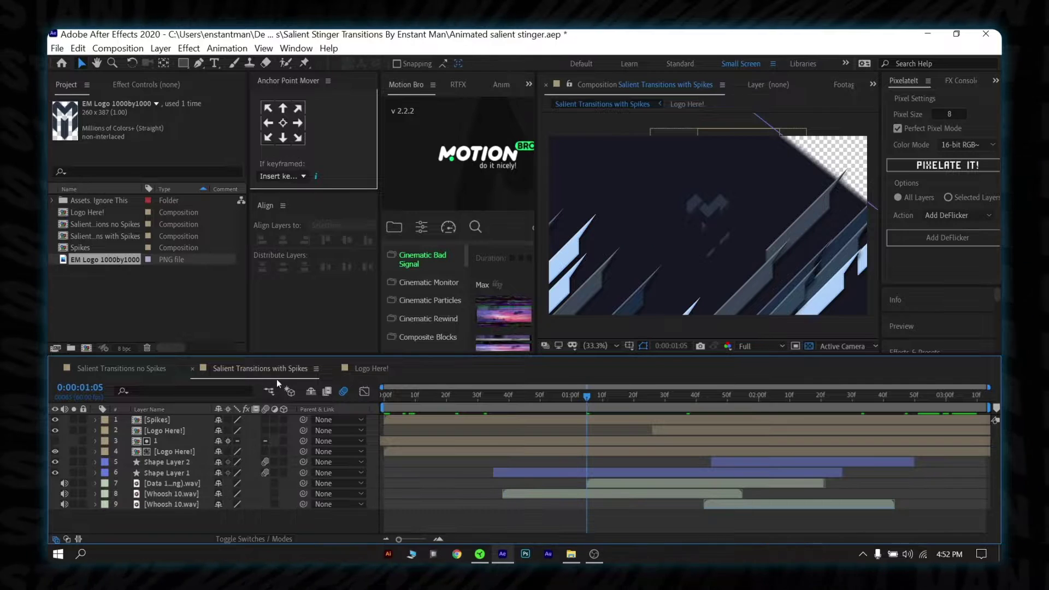
click(105, 369)
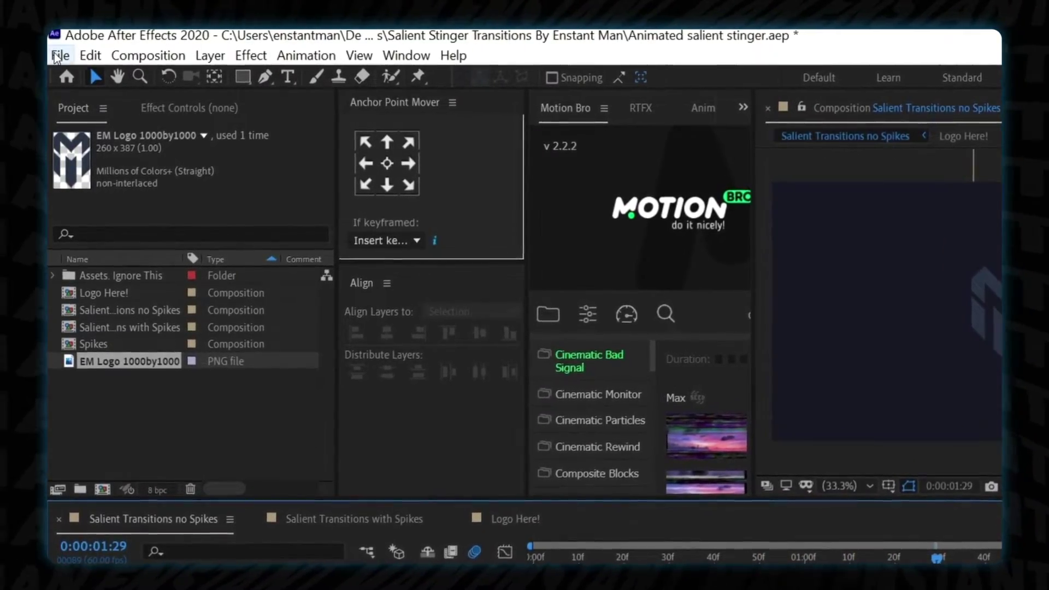
Step: Add Salient Transitions no Spikes to the Adobe Media Encoder queue through File > Export
click(60, 55)
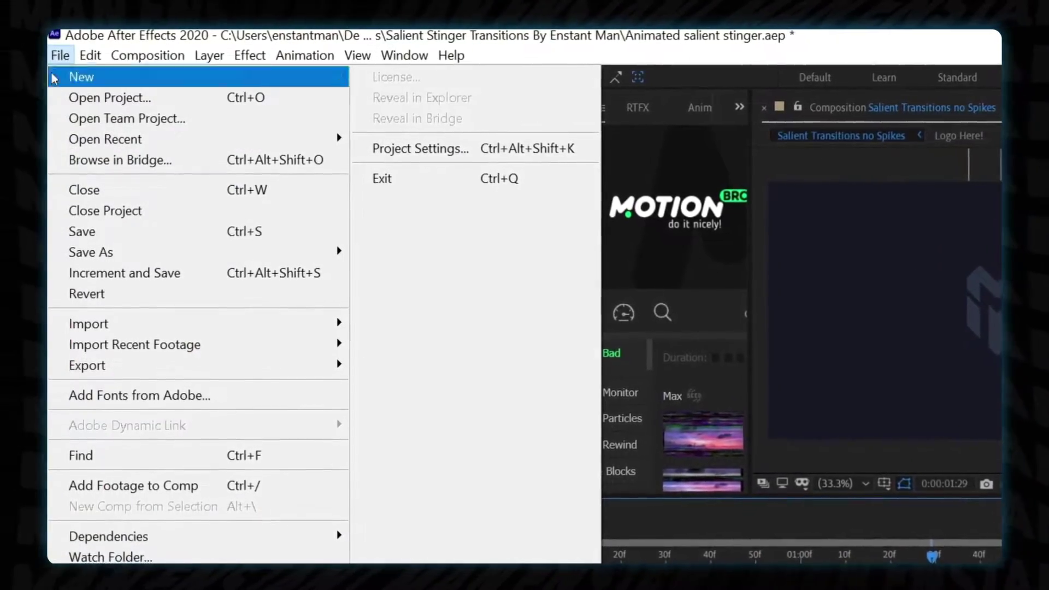
mouse_move(136, 365)
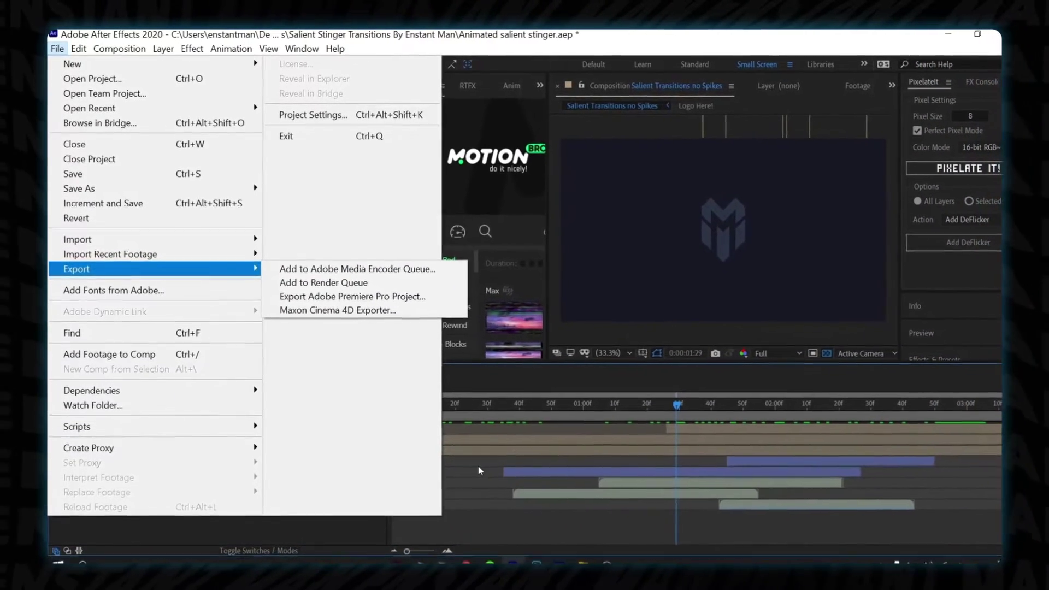
click(478, 470)
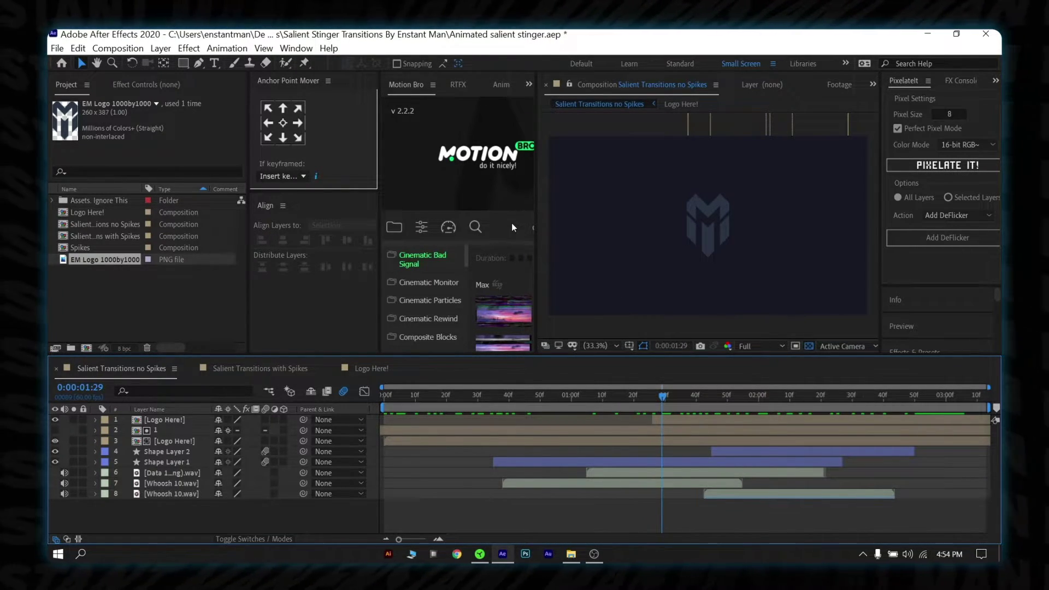
click(58, 49)
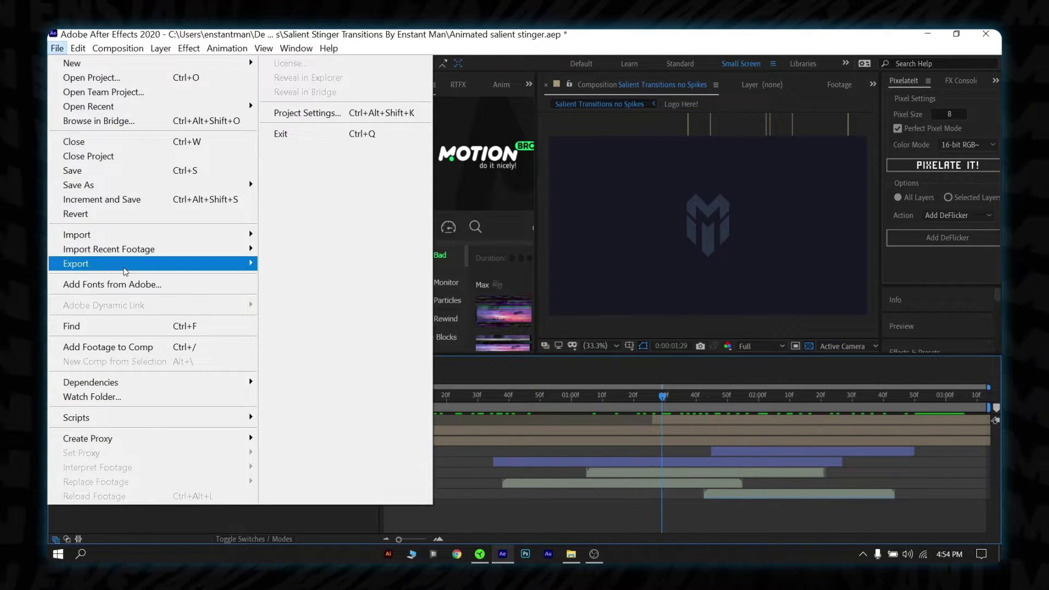
mouse_move(218, 264)
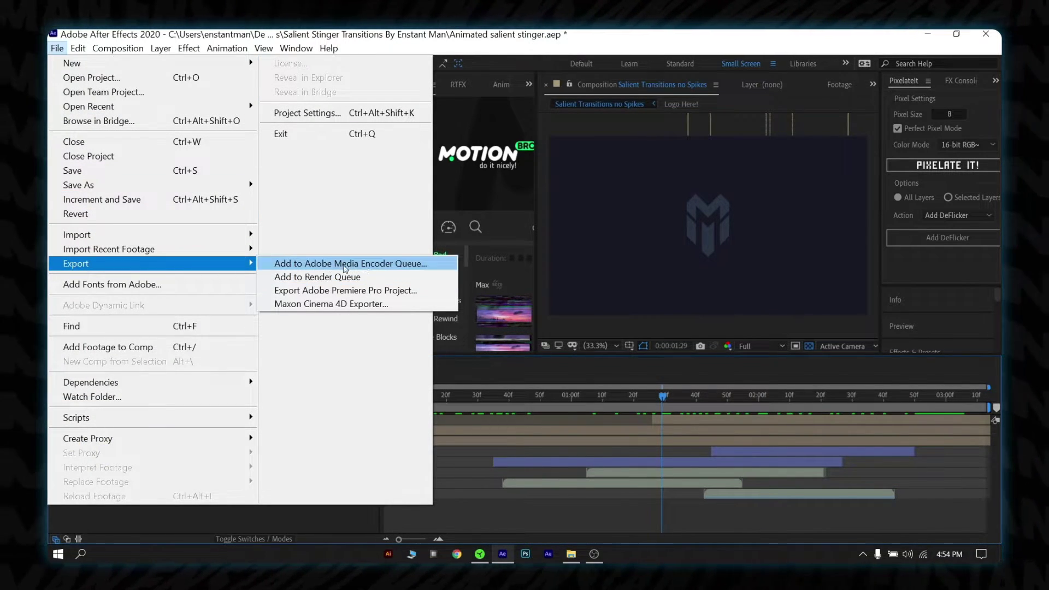
click(385, 264)
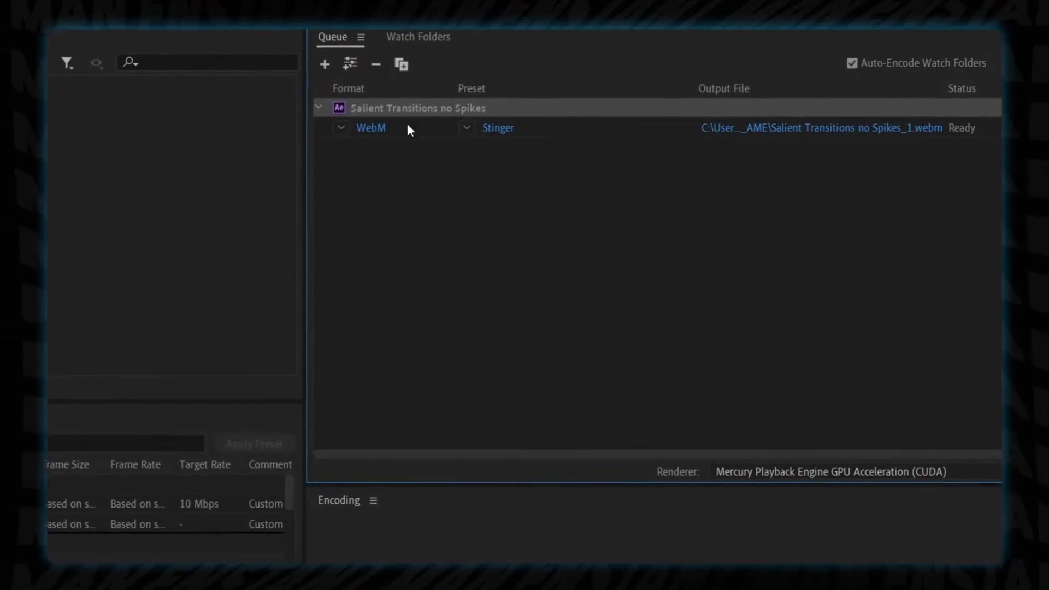
Step: In the WebM job's export settings, keep the WebM format and change the preset to Custom
click(344, 125)
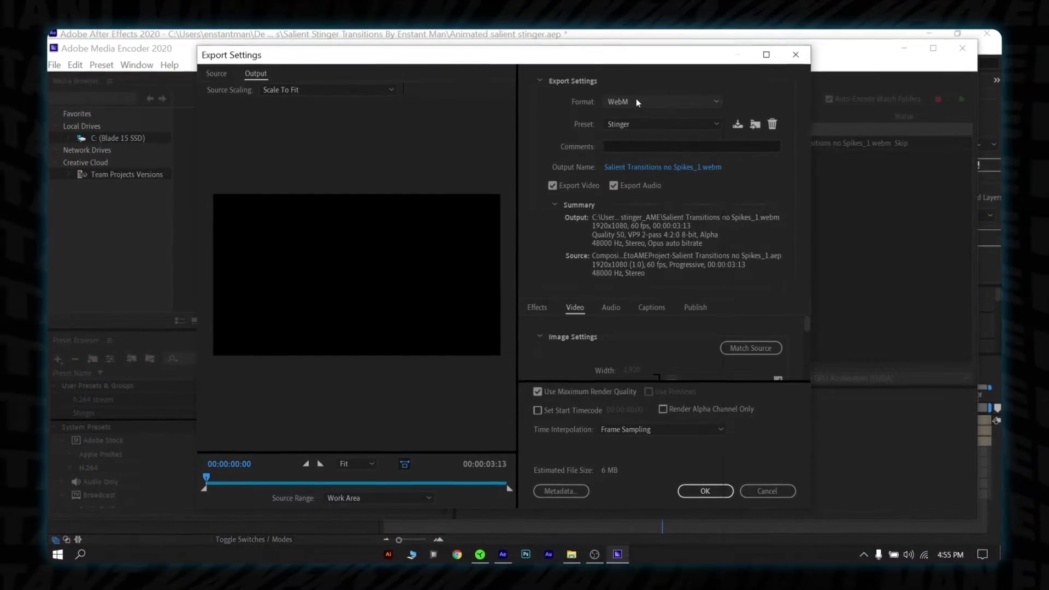
click(634, 97)
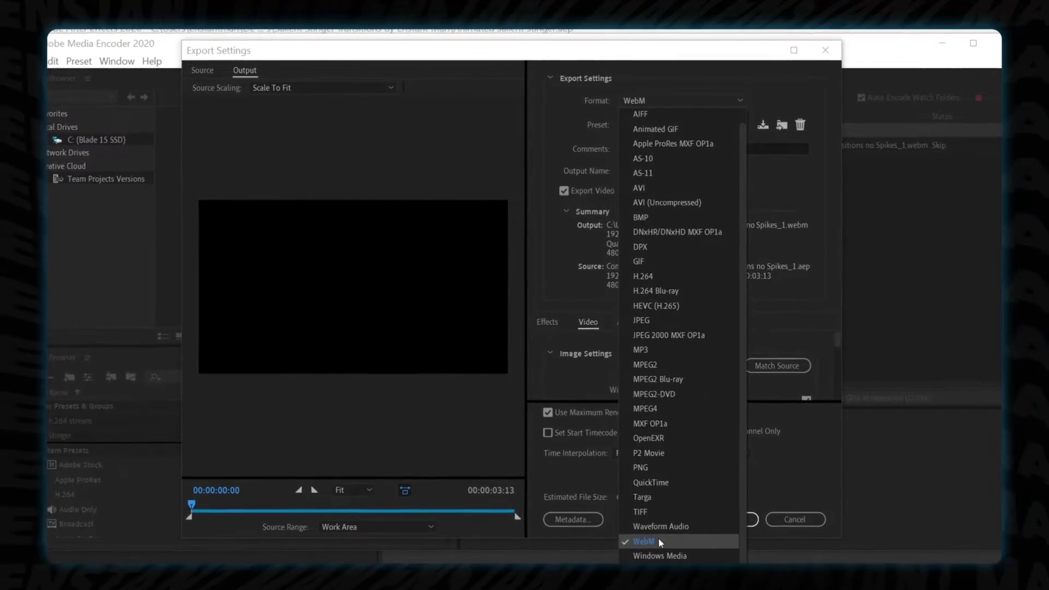
click(634, 519)
click(711, 130)
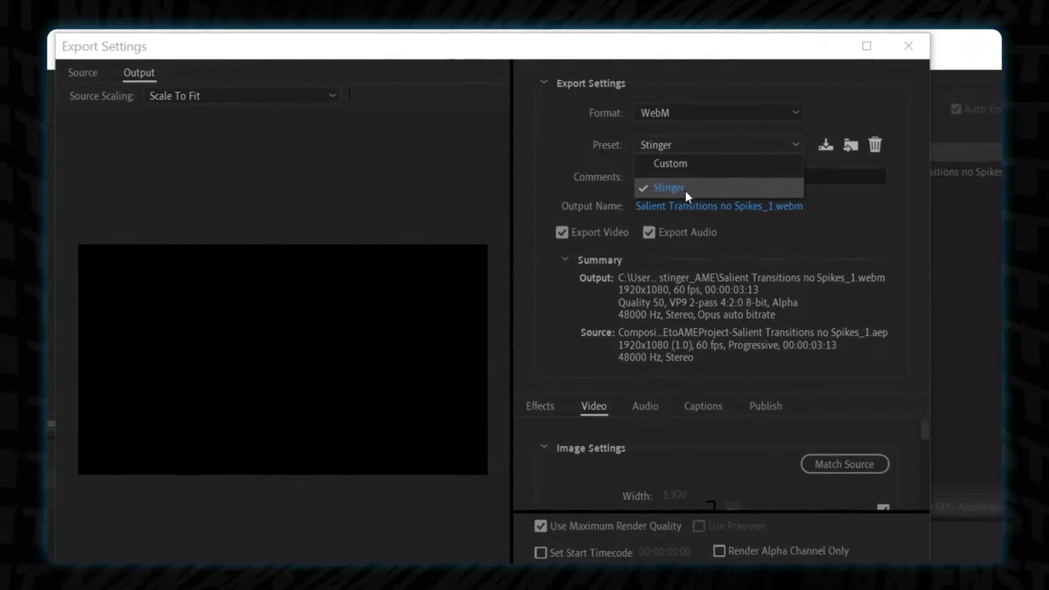
click(706, 184)
click(693, 149)
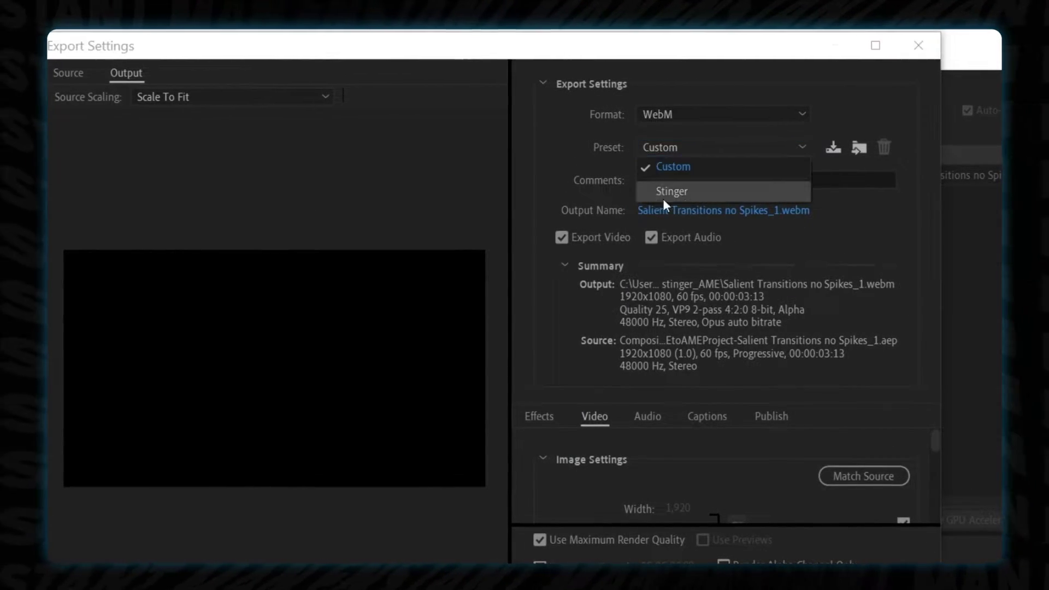
click(663, 192)
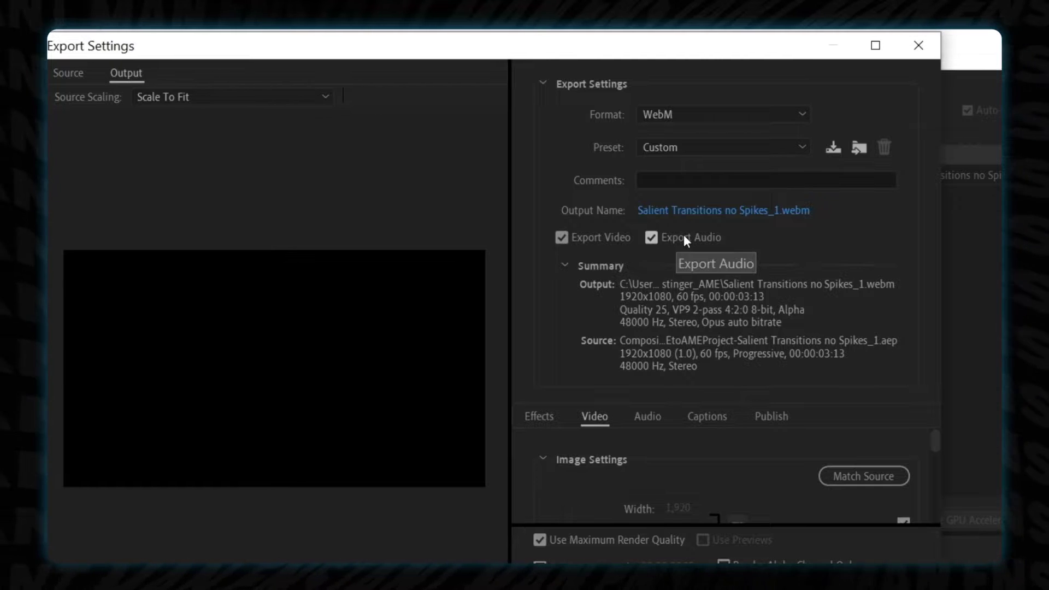
Step: Bring up the output file's save location and go up to the stinger transitions folder
click(710, 211)
click(721, 76)
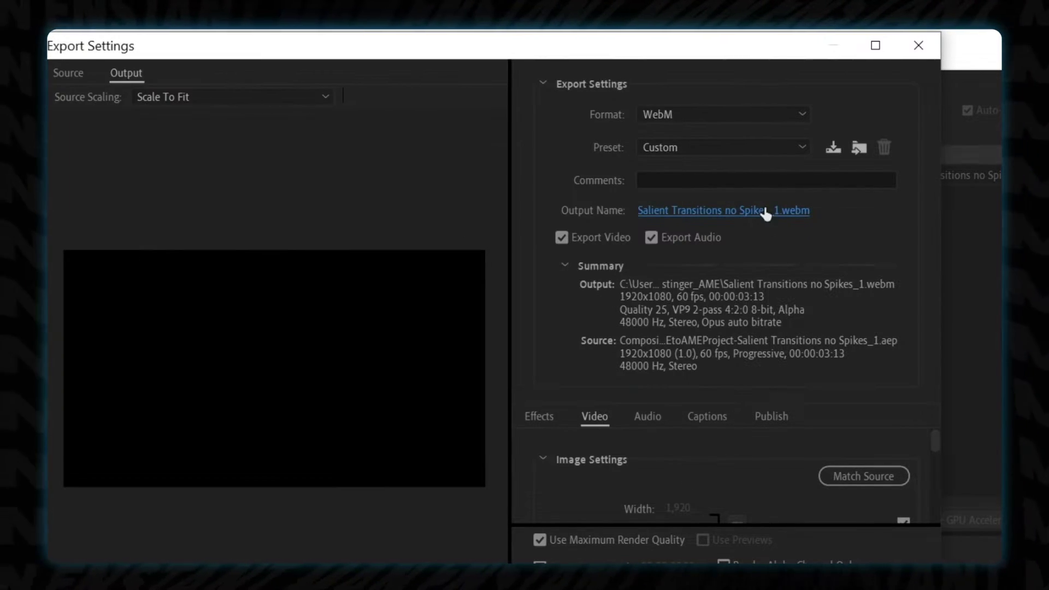
click(709, 210)
click(204, 108)
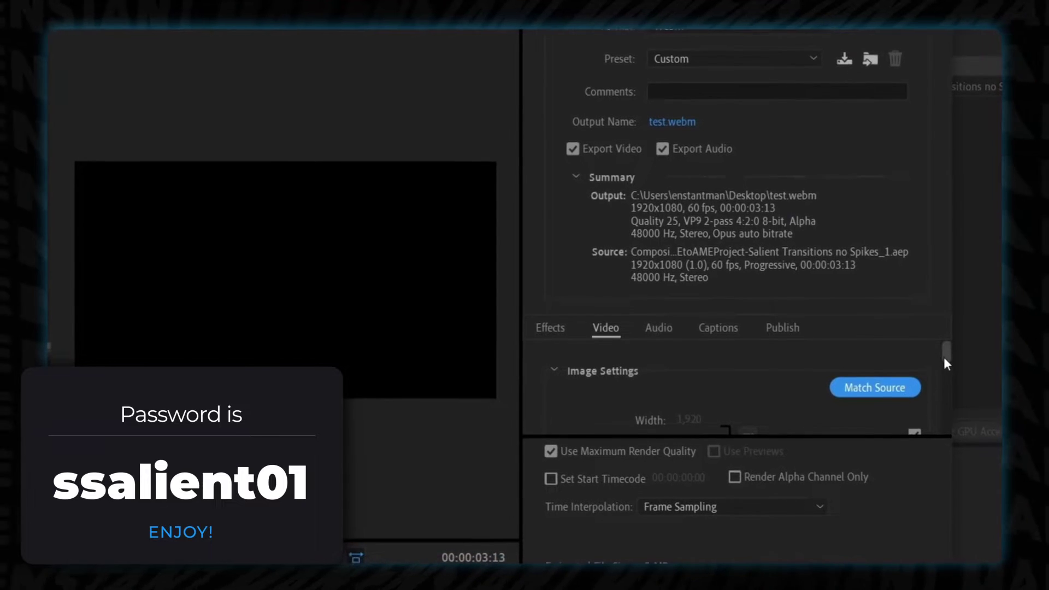
Step: Set the WebM video Quality to 50 in the export settings
drag(938, 419, 941, 430)
drag(950, 366, 954, 391)
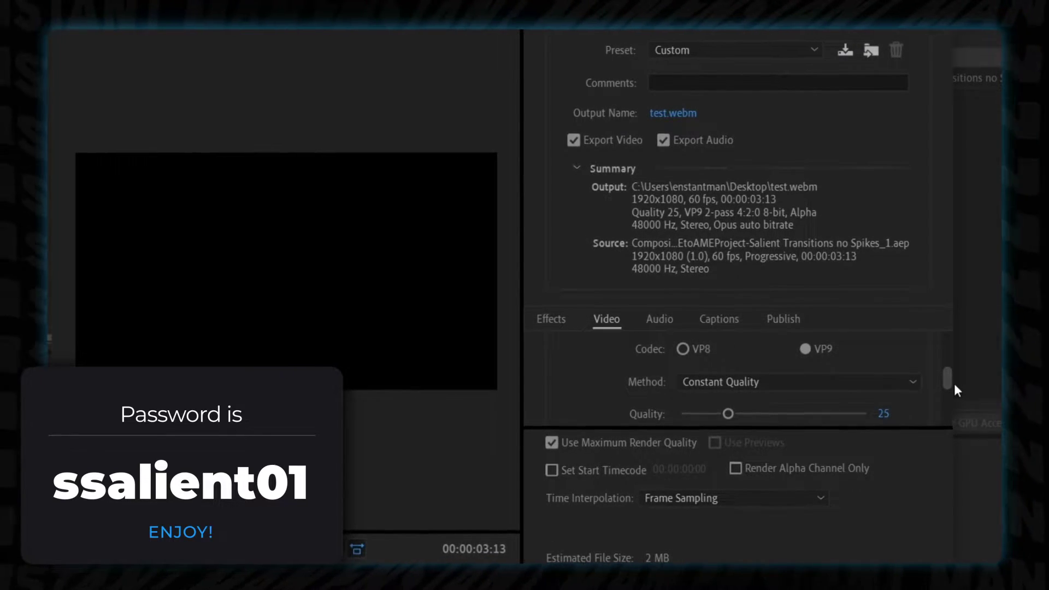
scroll(954, 383, down, 1)
scroll(954, 385, down, 1)
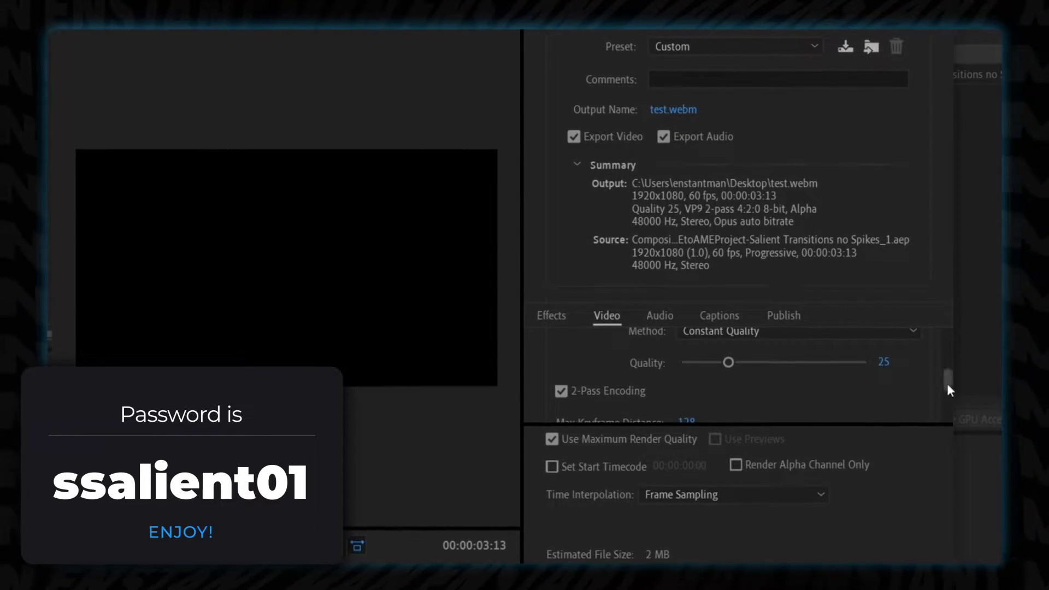
click(883, 364)
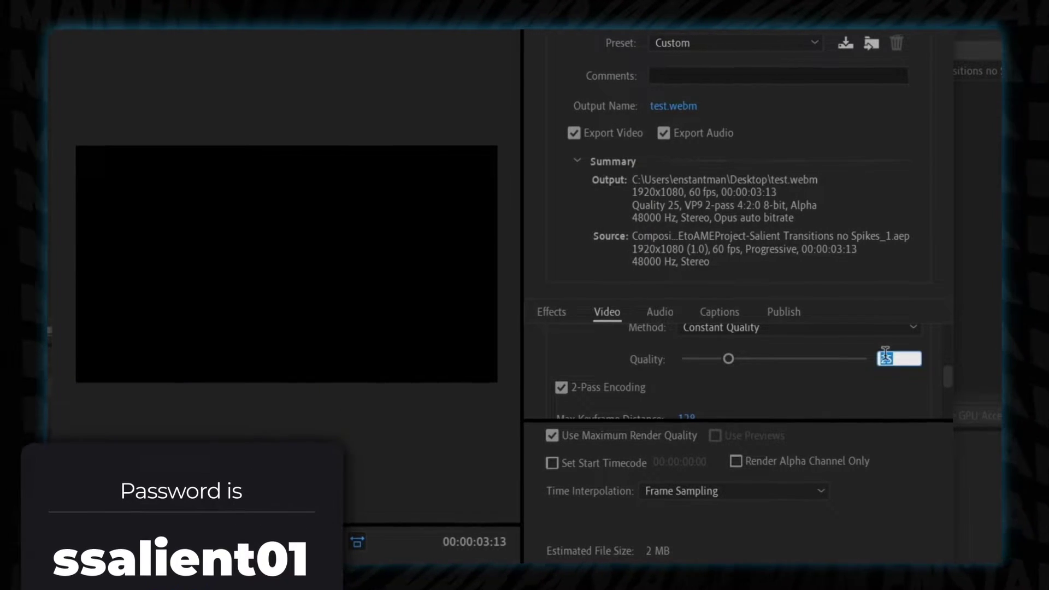
text(50)
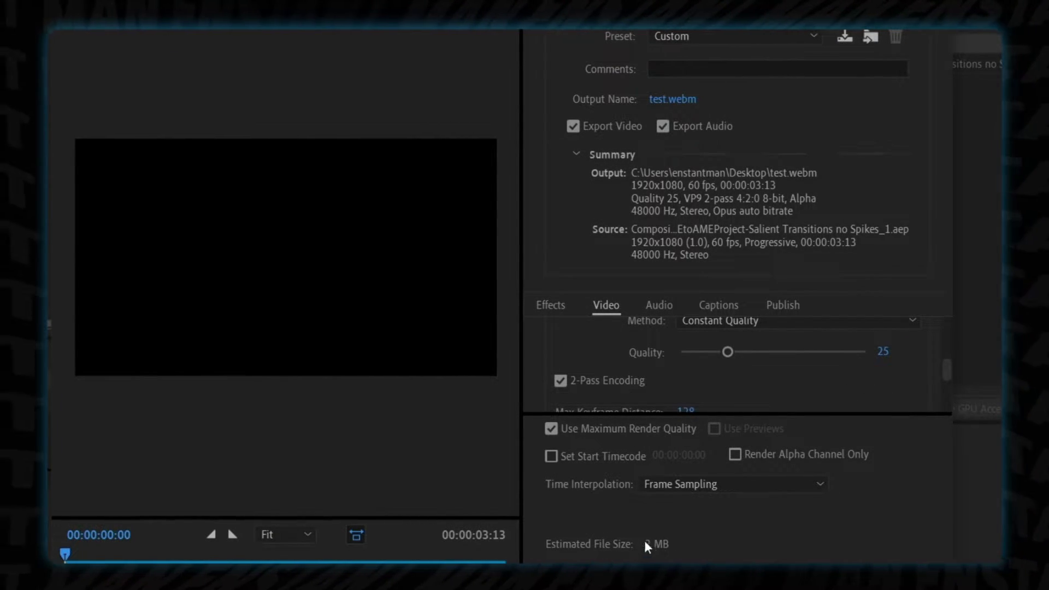
drag(948, 369, 952, 388)
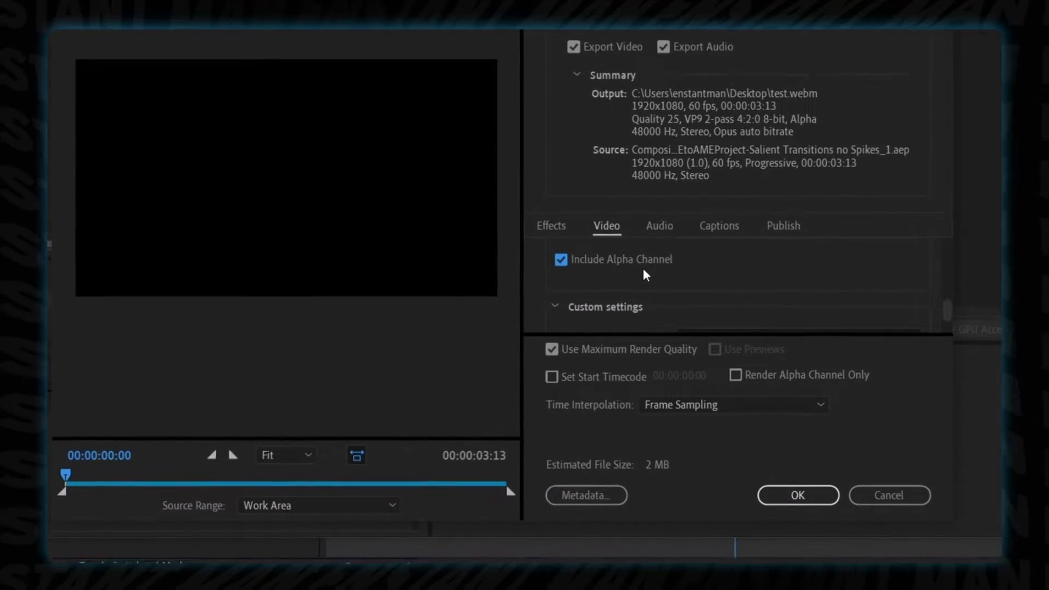
Step: Keep maximum render quality on, confirm the export settings and start encoding test.webm
scroll(643, 319, down, 2)
click(628, 324)
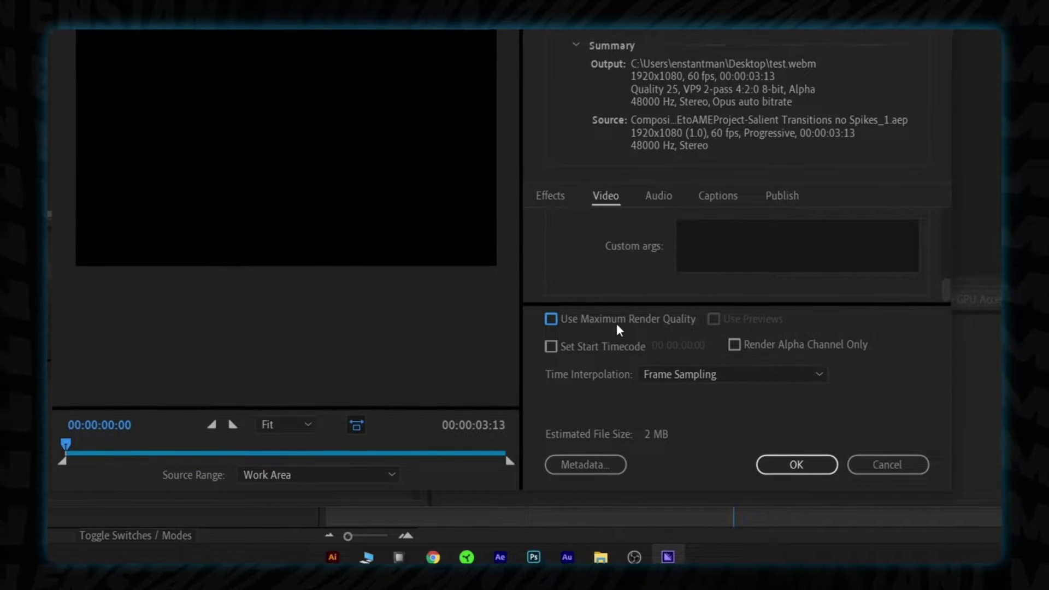
click(628, 325)
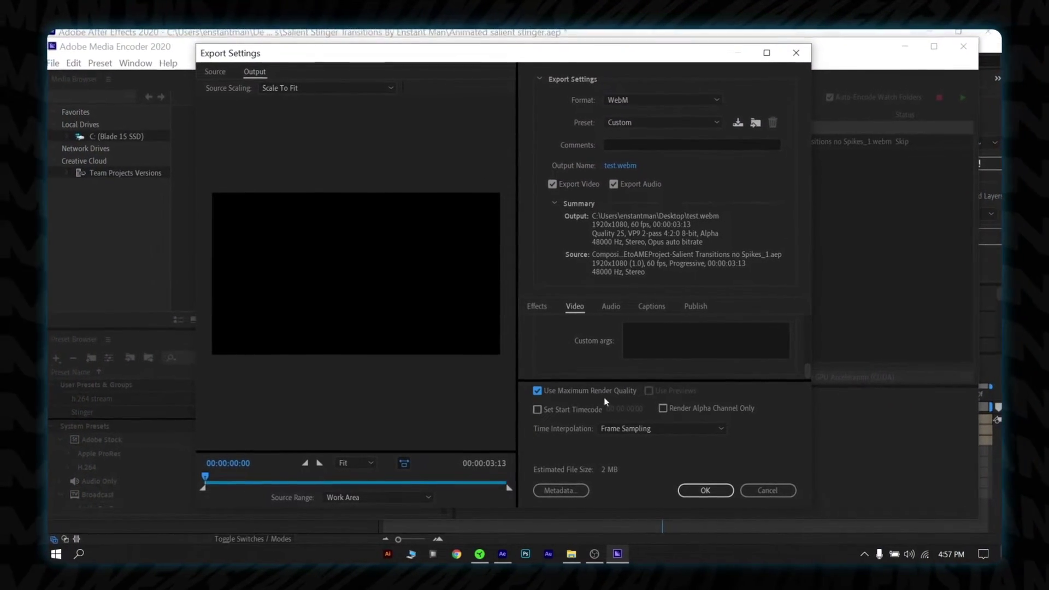
click(752, 477)
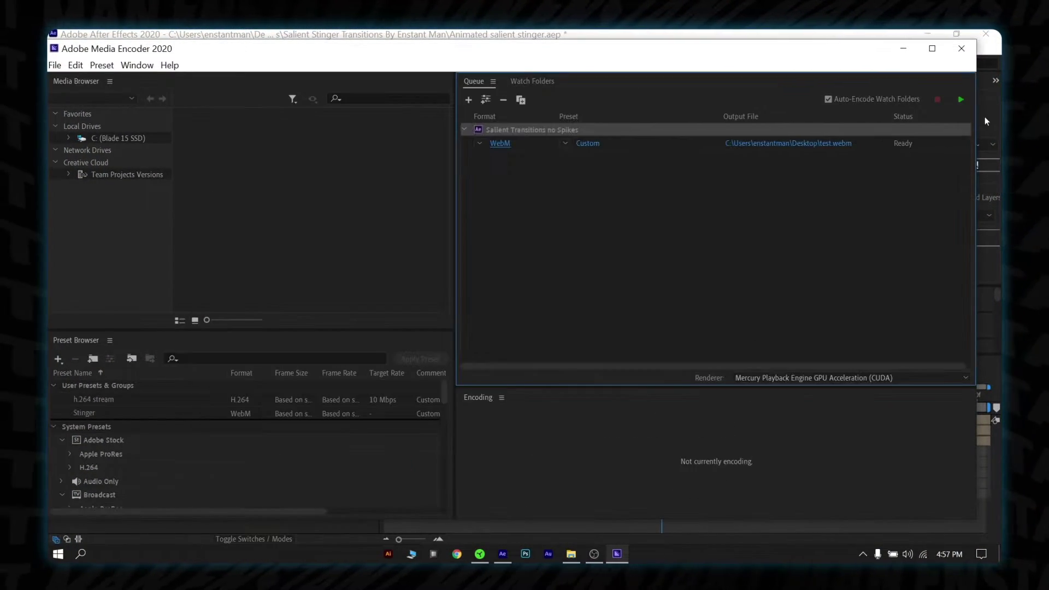
click(961, 99)
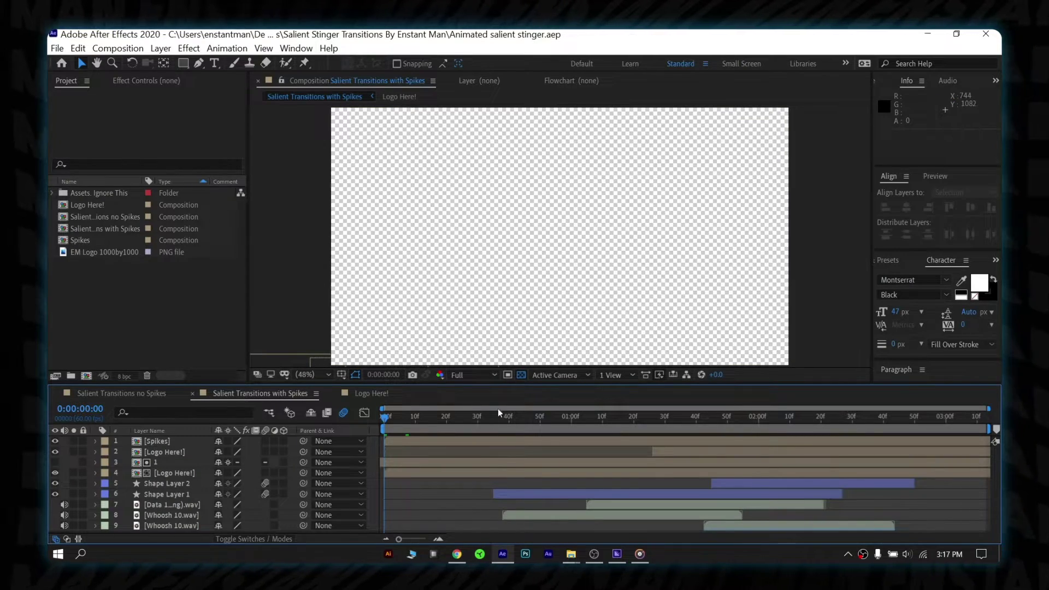
Step: Preview the spike stinger and add Salient Transitions with Spikes to the render queue
key(space)
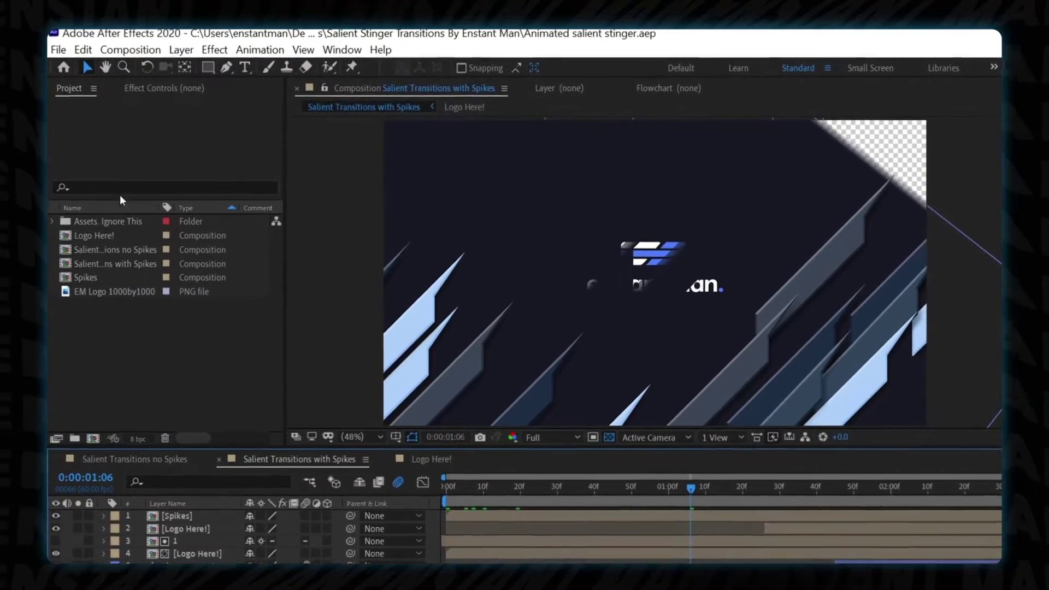
click(57, 48)
mouse_move(296, 315)
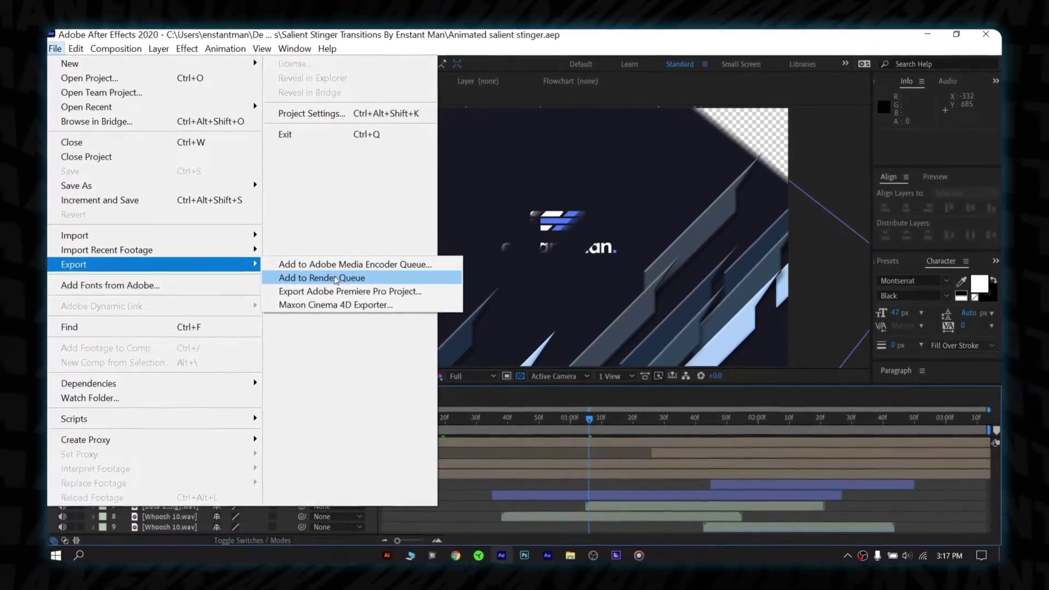
click(371, 331)
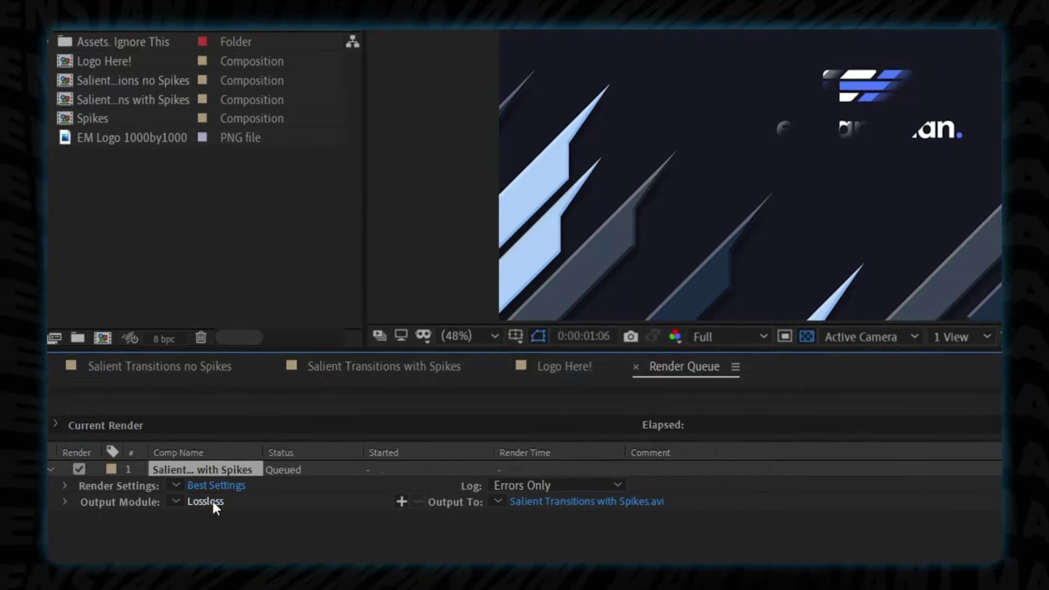
Step: Set the render output module to QuickTime with RGB + Alpha channels
click(213, 502)
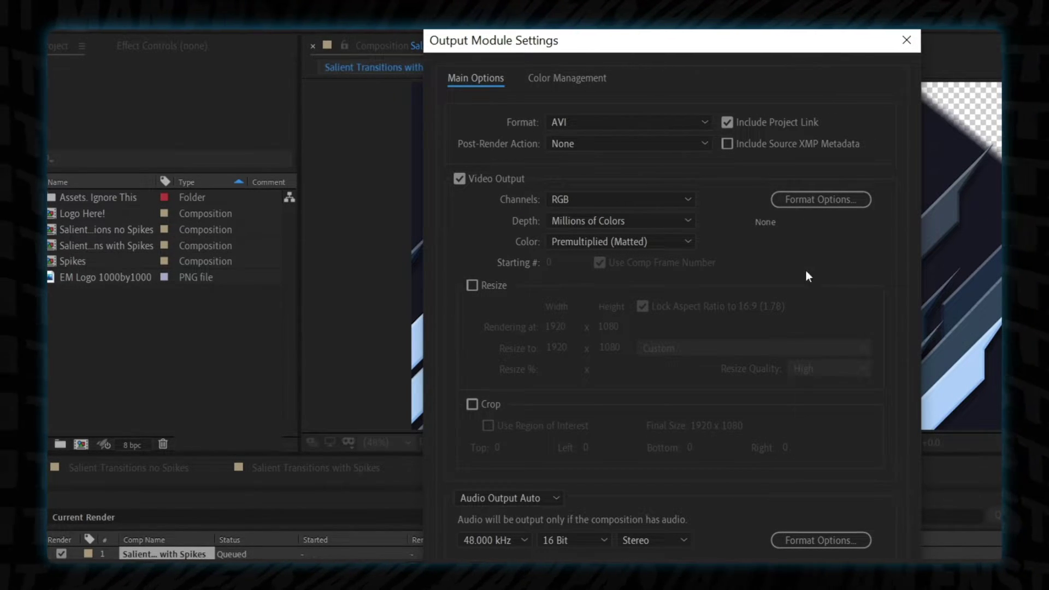
click(572, 123)
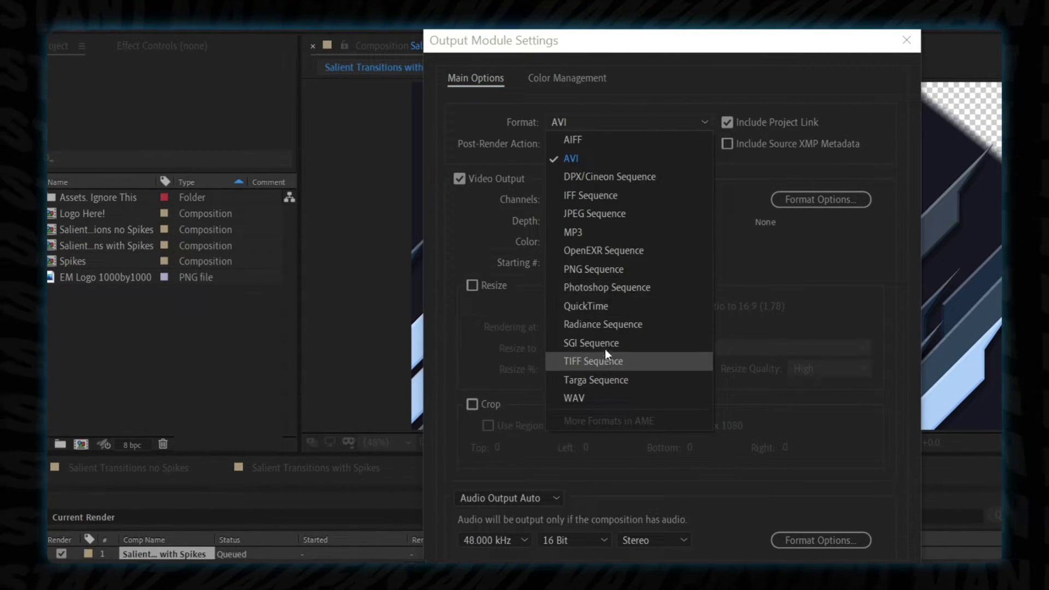
click(596, 307)
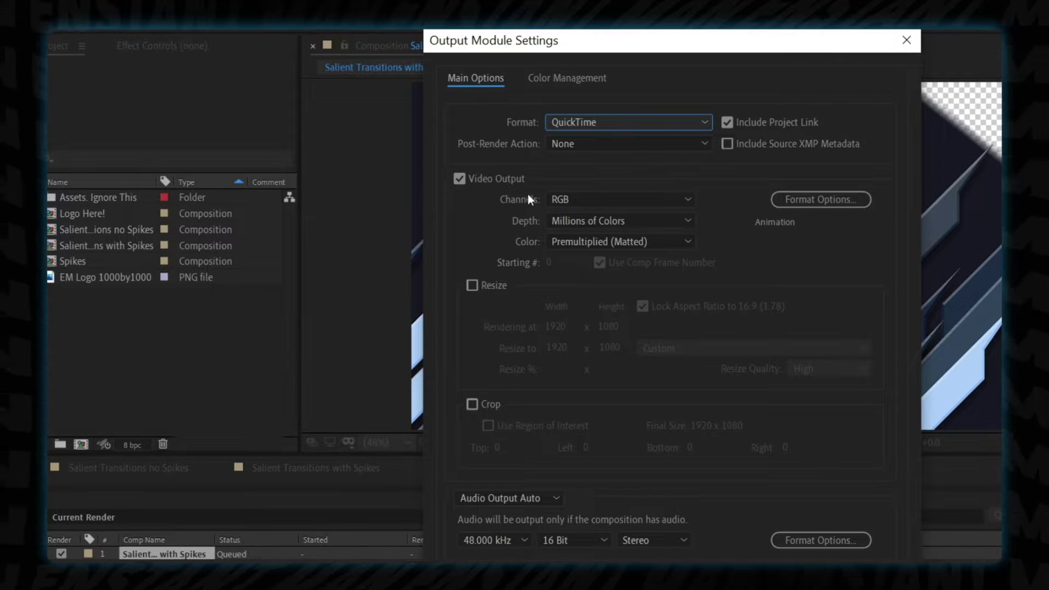
click(576, 202)
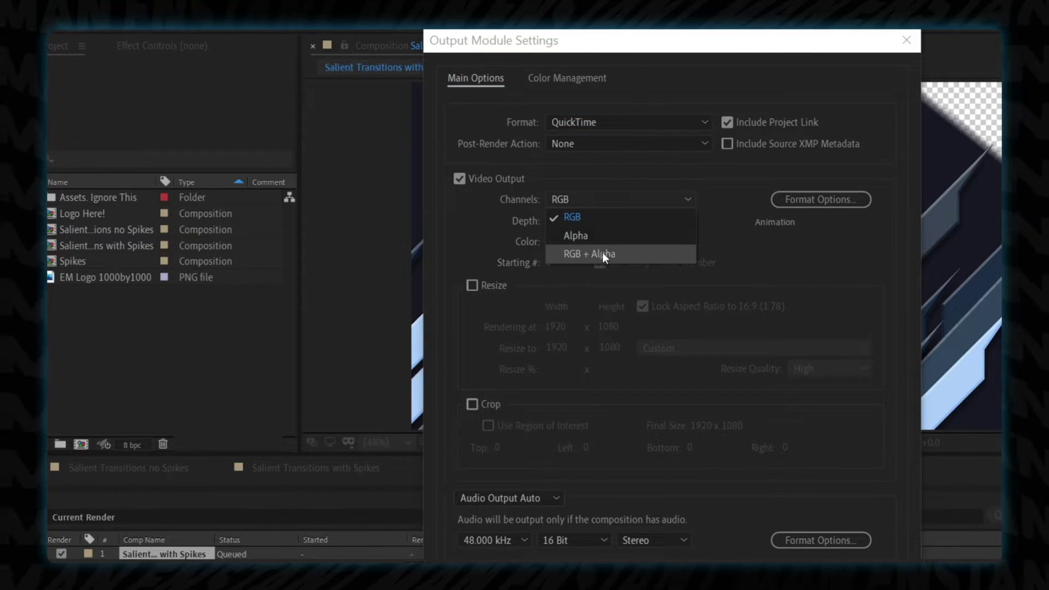
click(613, 252)
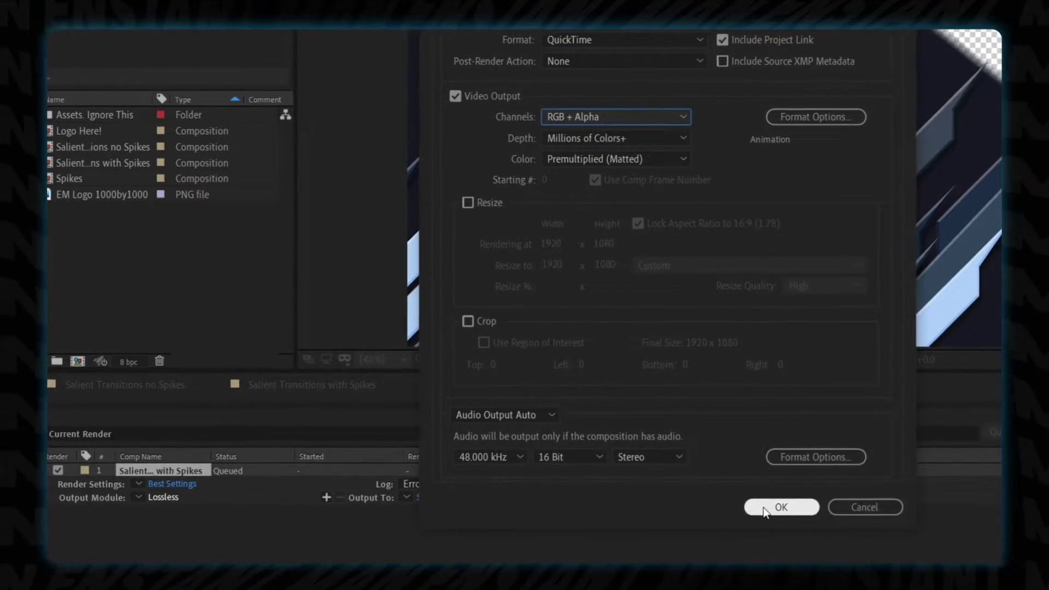
click(765, 516)
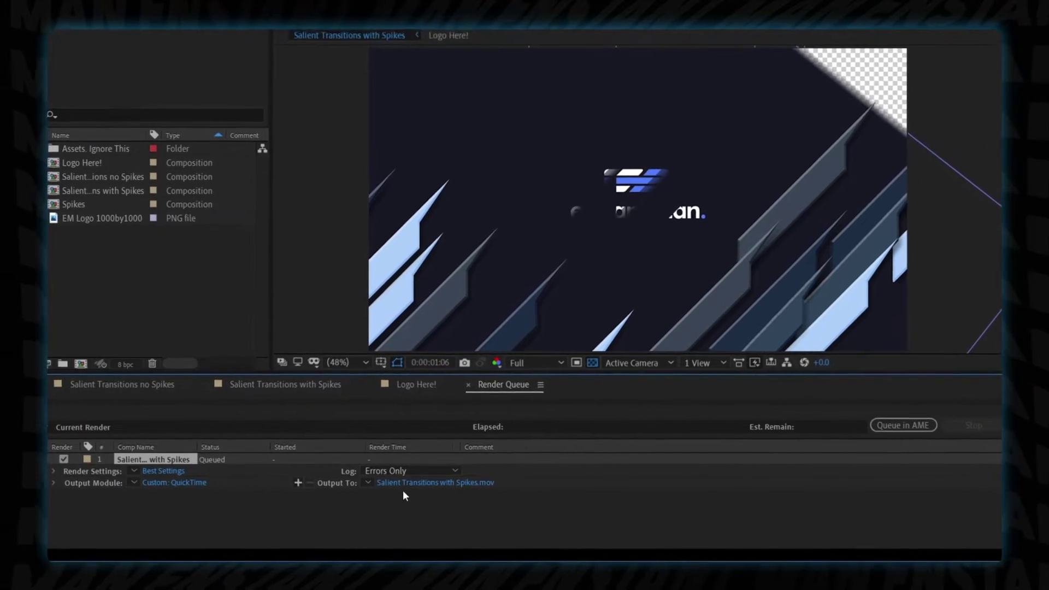
Step: Save the output as Salient Transitions with Spikes.mov and render it
click(389, 479)
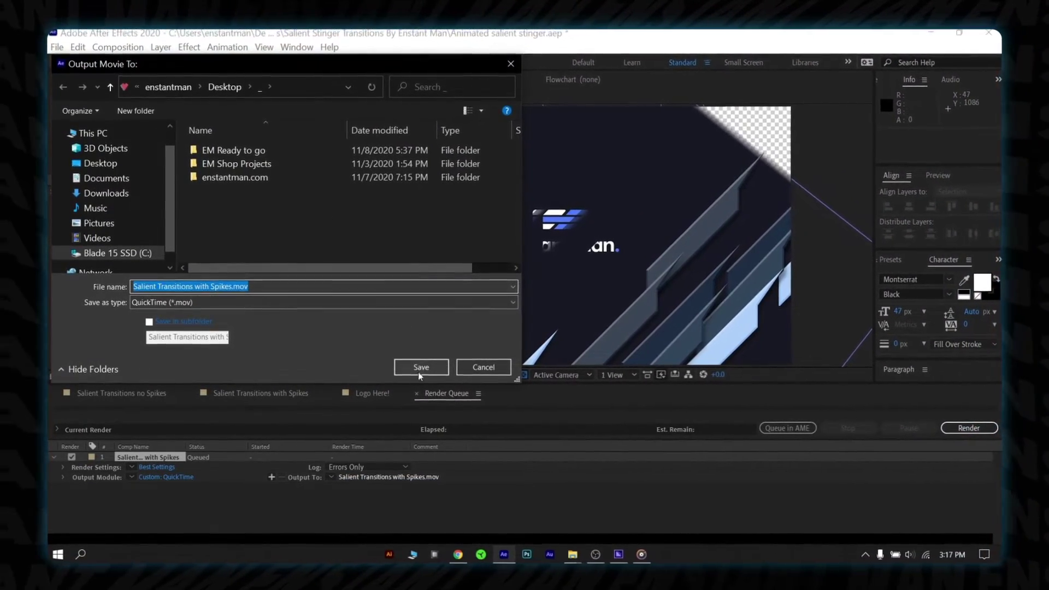
click(412, 366)
click(966, 427)
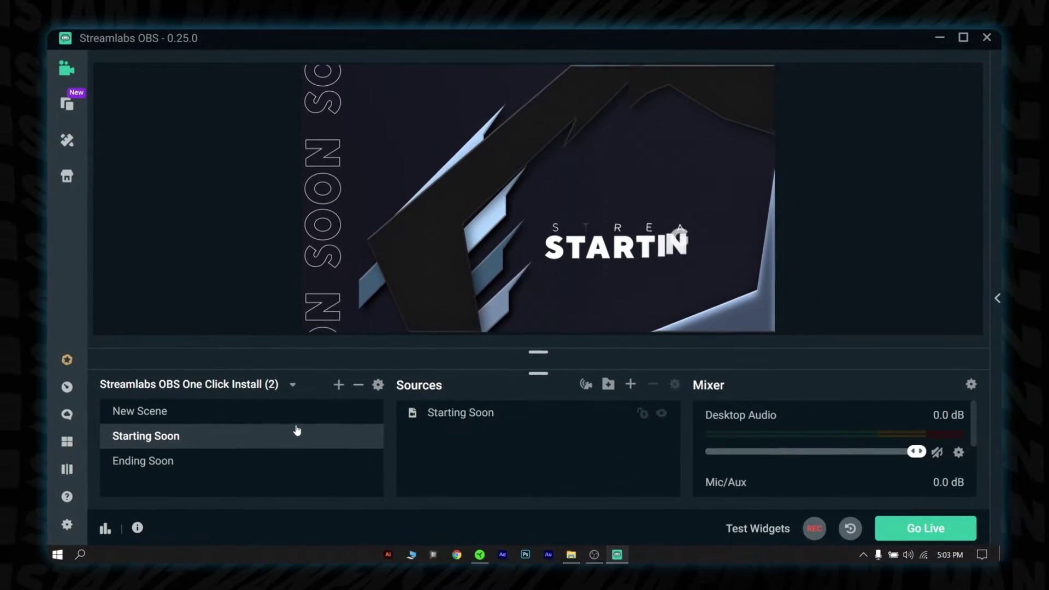
Step: Inspect the Cut Global Transition in Streamlabs OBS scene transitions, leave it unchanged, and begin adding a new one
click(378, 385)
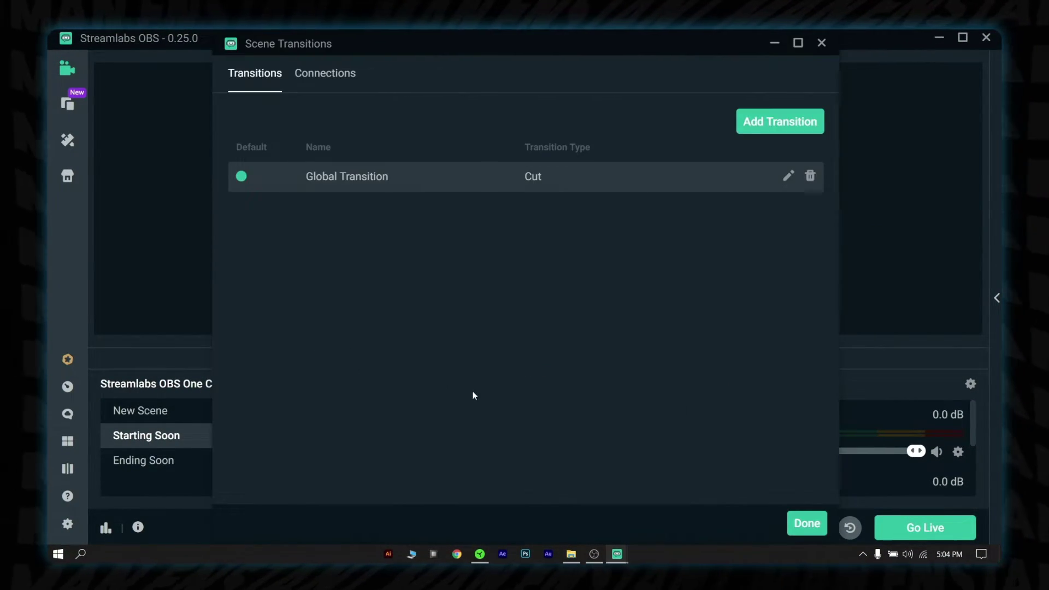
click(789, 177)
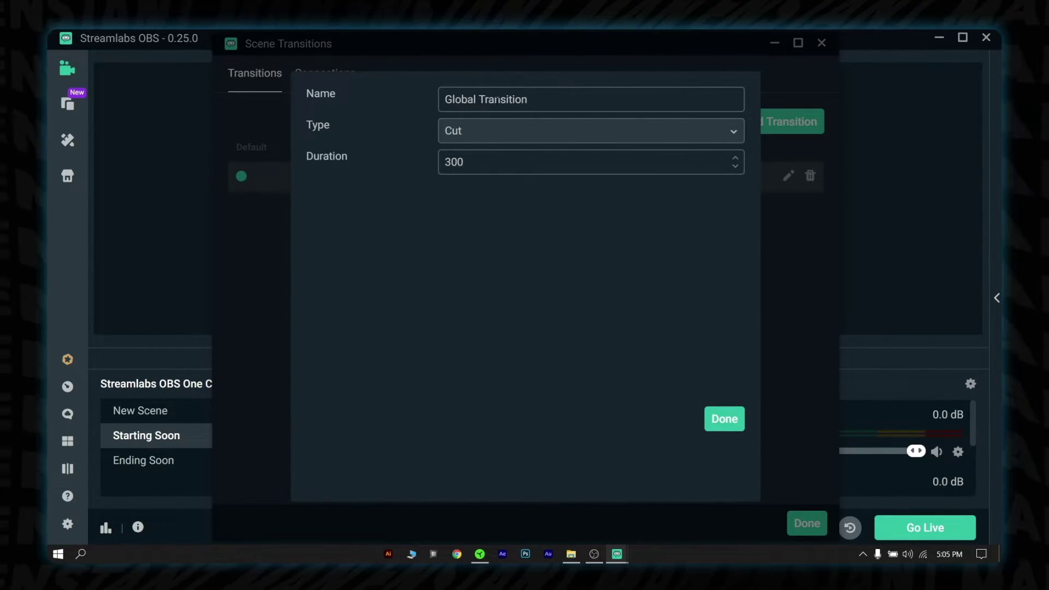
click(708, 429)
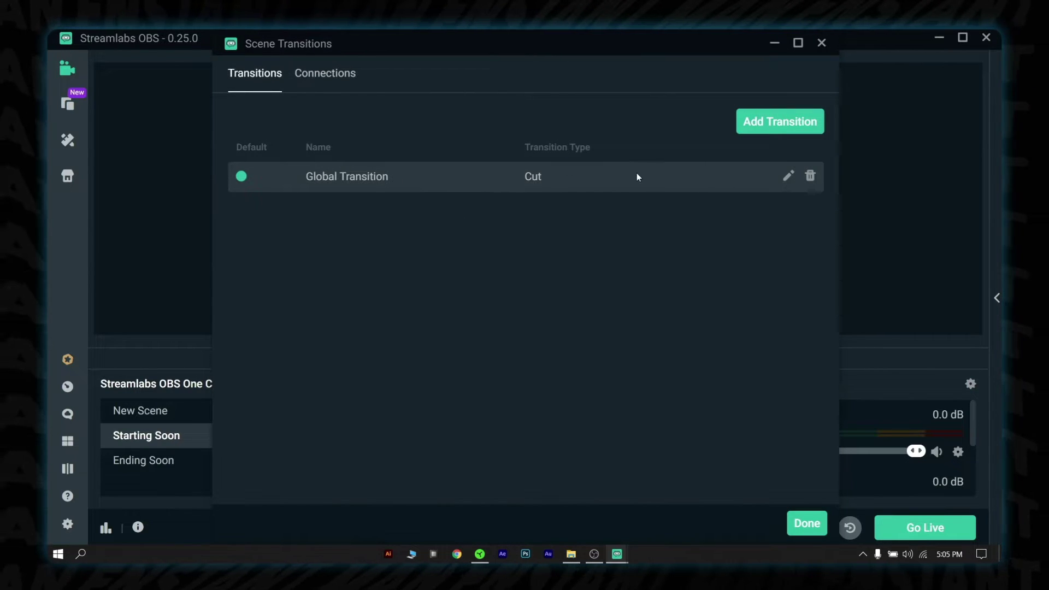
click(765, 123)
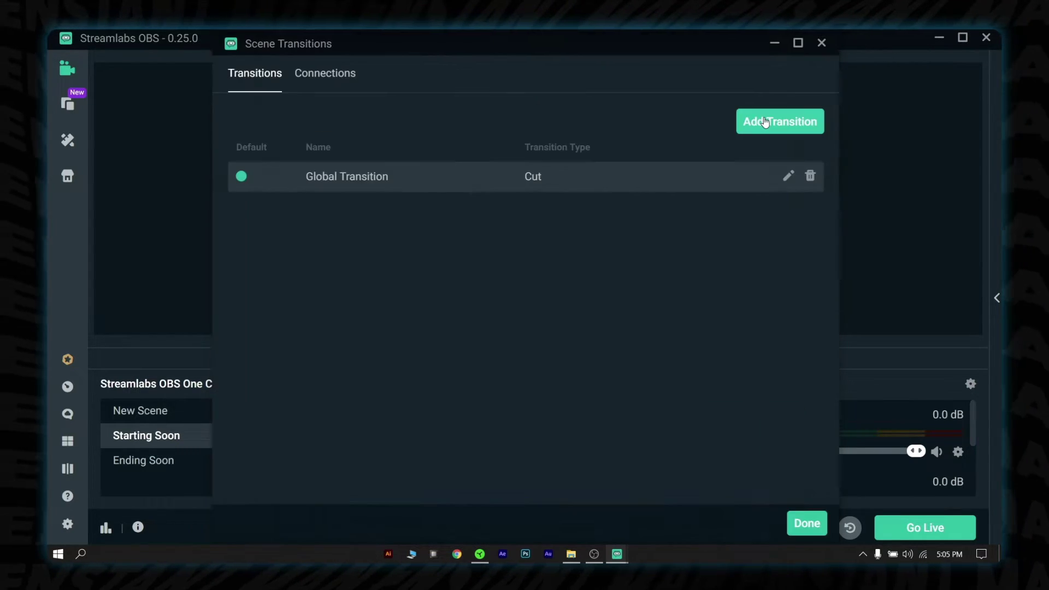
Step: Add a new transition named 'Salient Stinger' of type Stinger using test.webm as its video
click(797, 119)
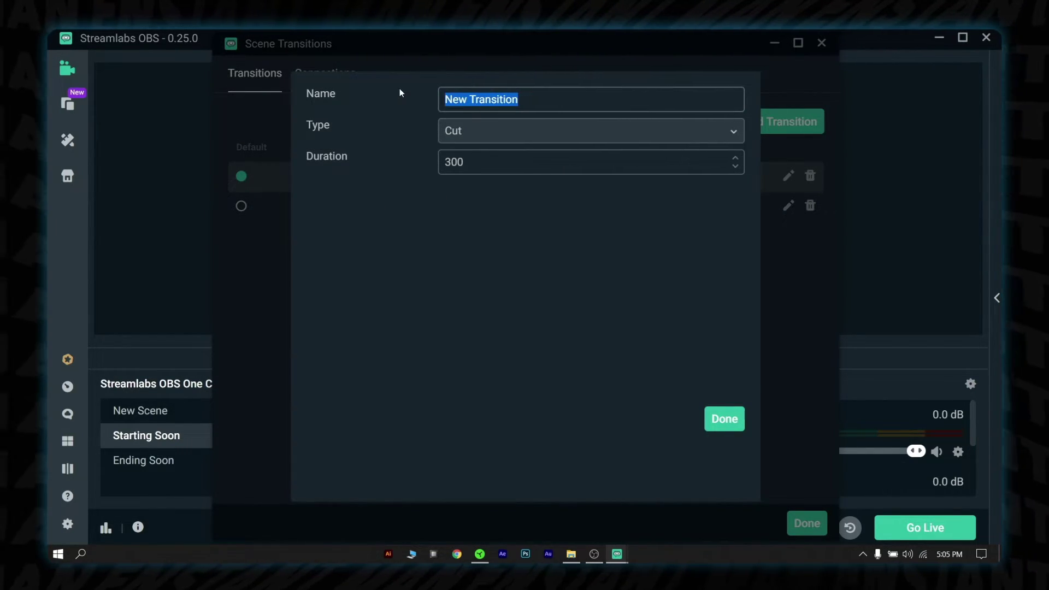
text(ient)
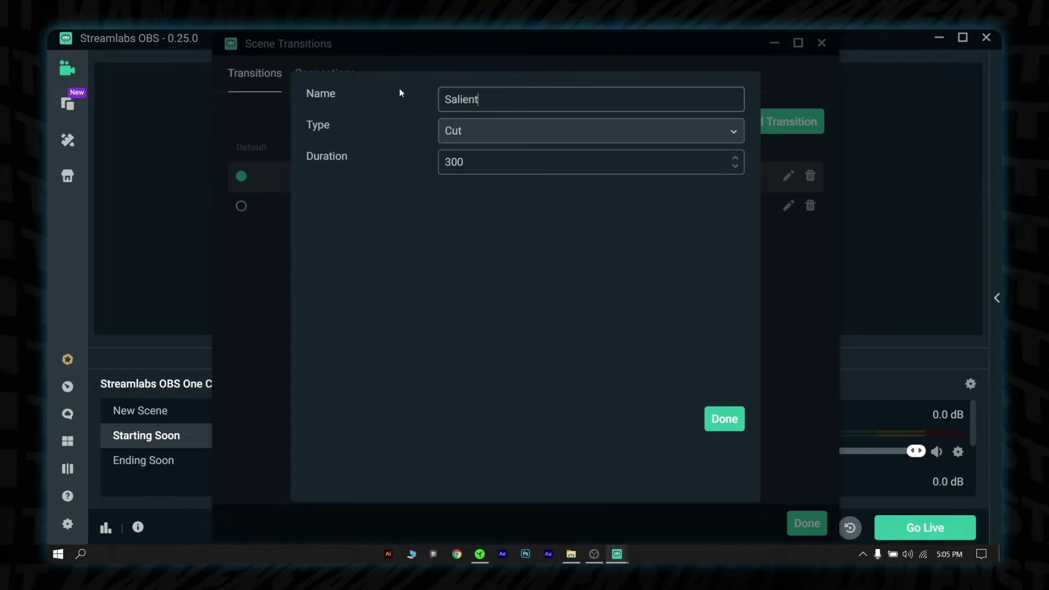
text( Stinger)
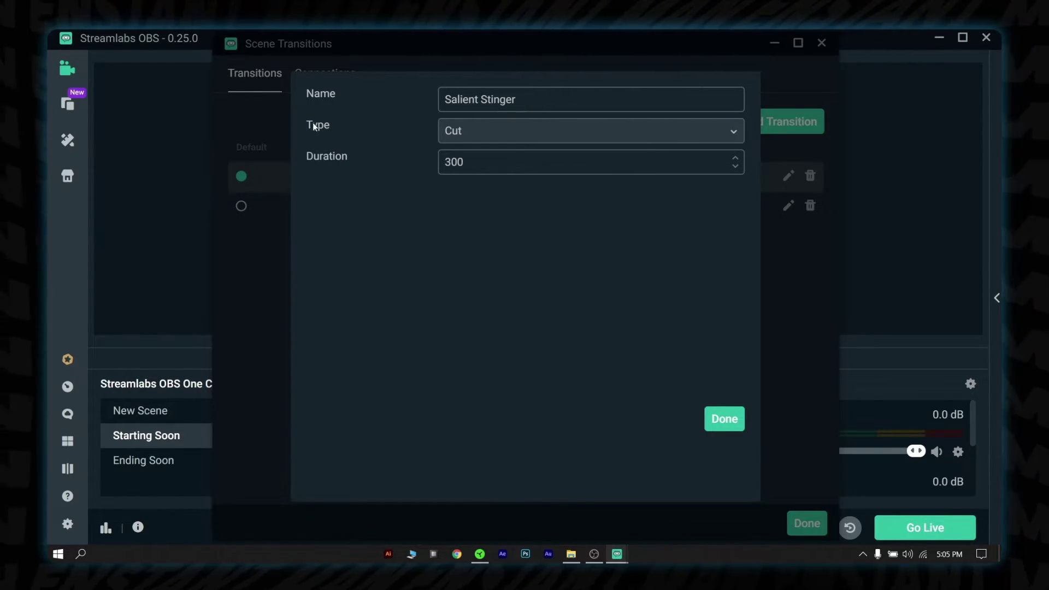
click(489, 136)
click(459, 299)
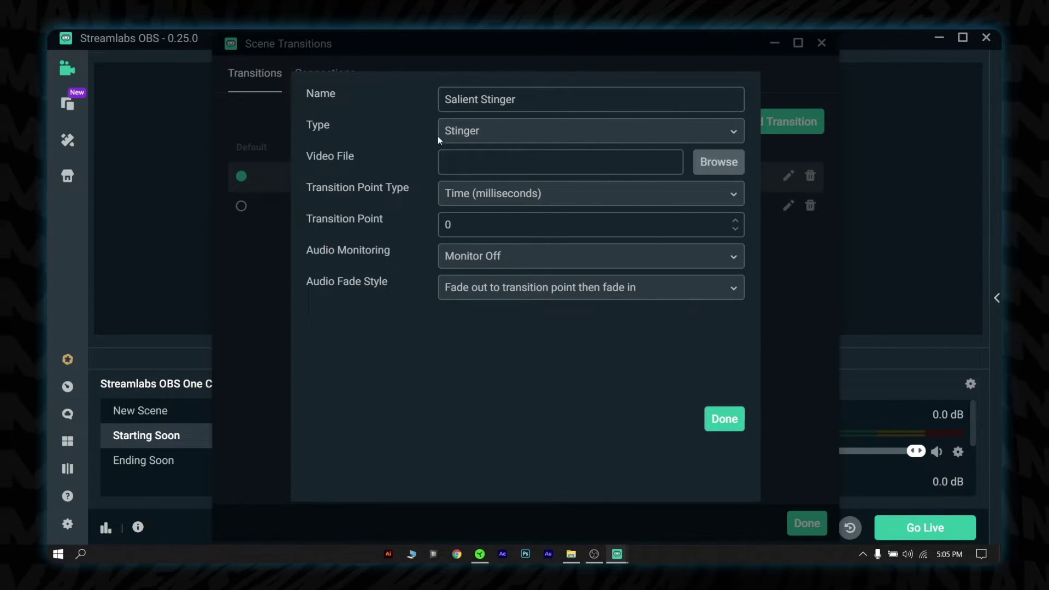
click(731, 163)
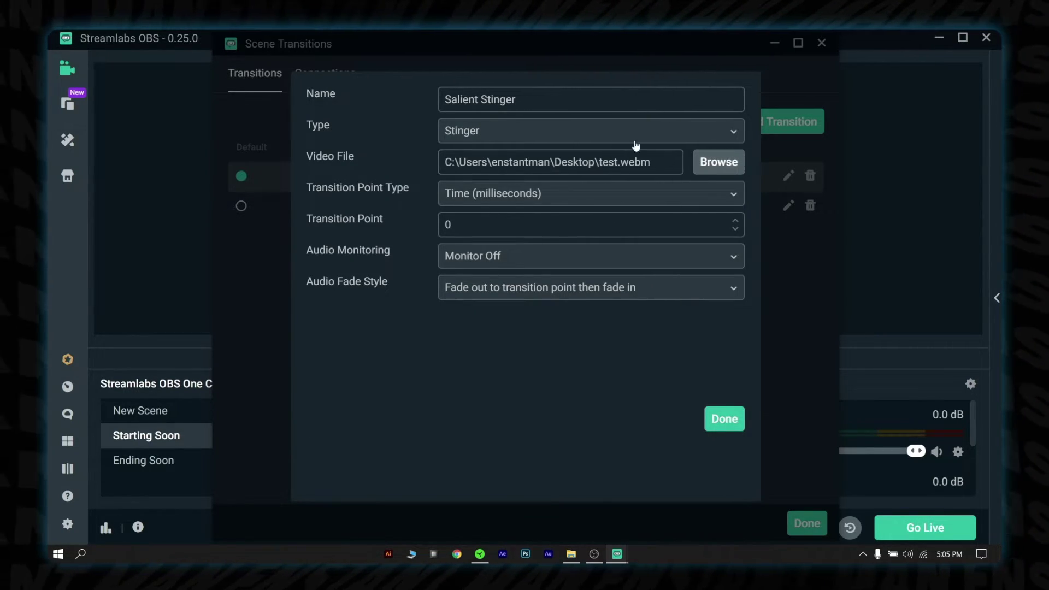
Step: Give it a 2000 ms transition point and Monitor and Output audio, then save it
click(486, 194)
click(474, 323)
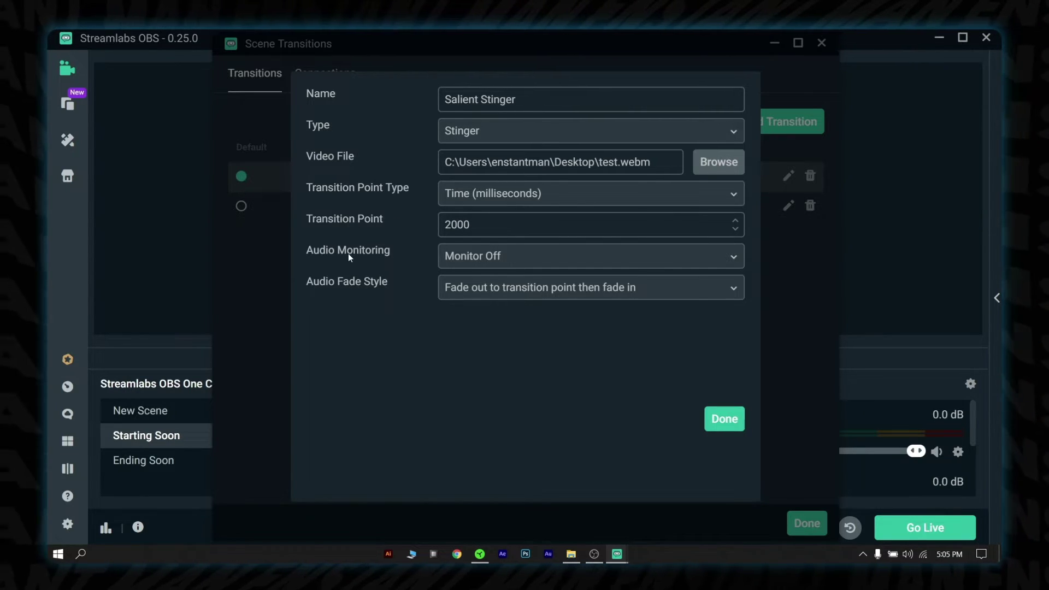
click(472, 259)
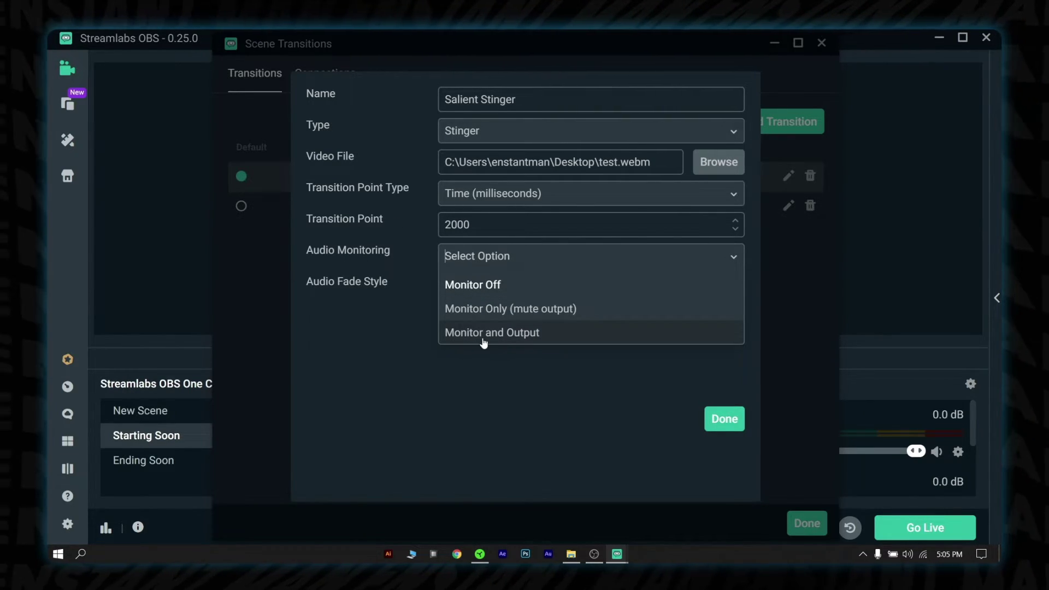
click(481, 335)
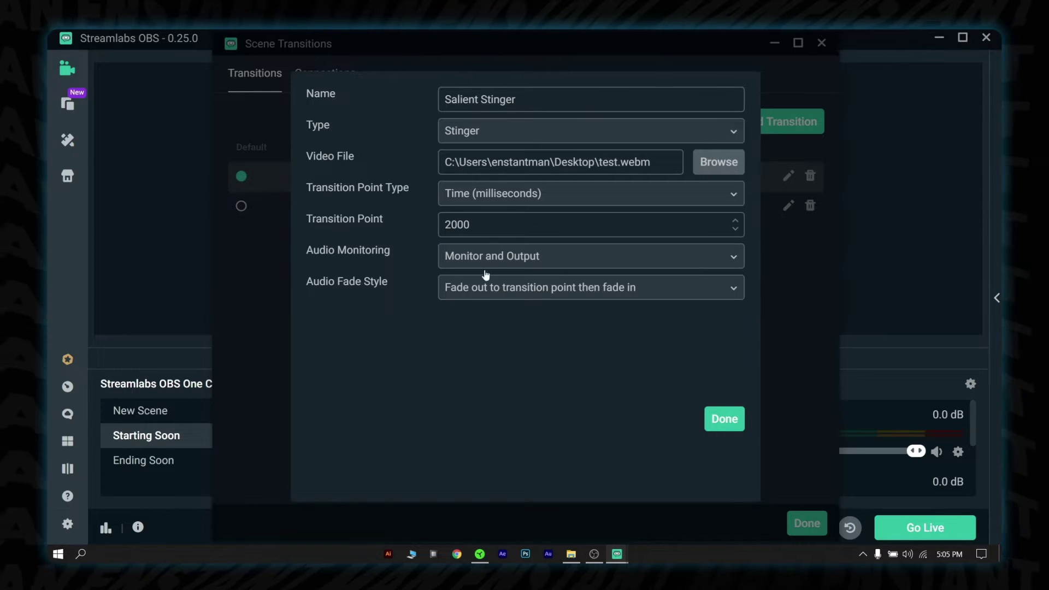
click(718, 425)
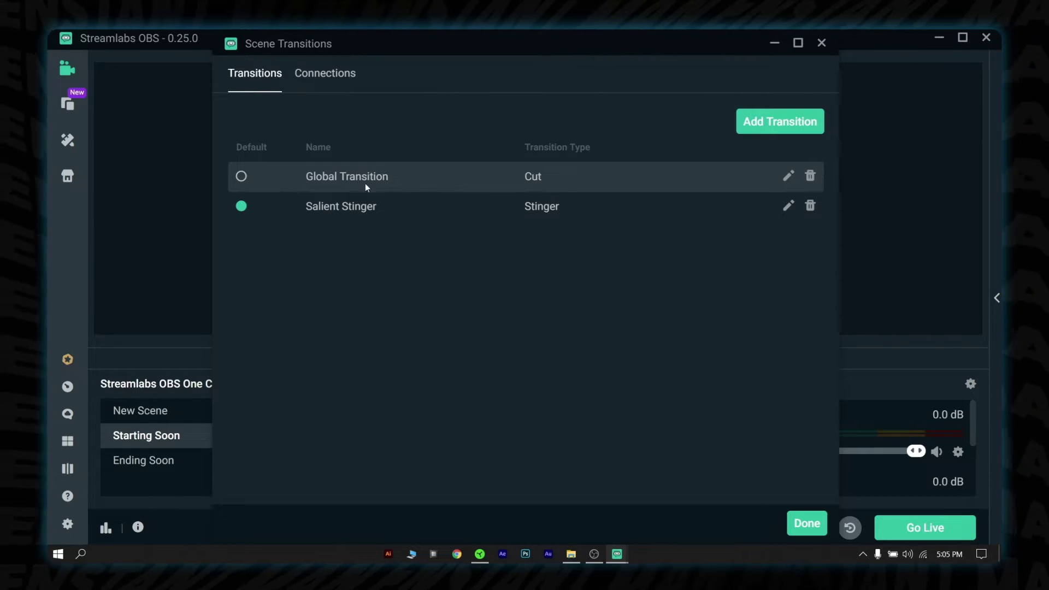
Step: Close the transition settings and switch to Ending Soon, Starting Soon, New Scene, then back to Starting Soon
click(800, 524)
click(202, 462)
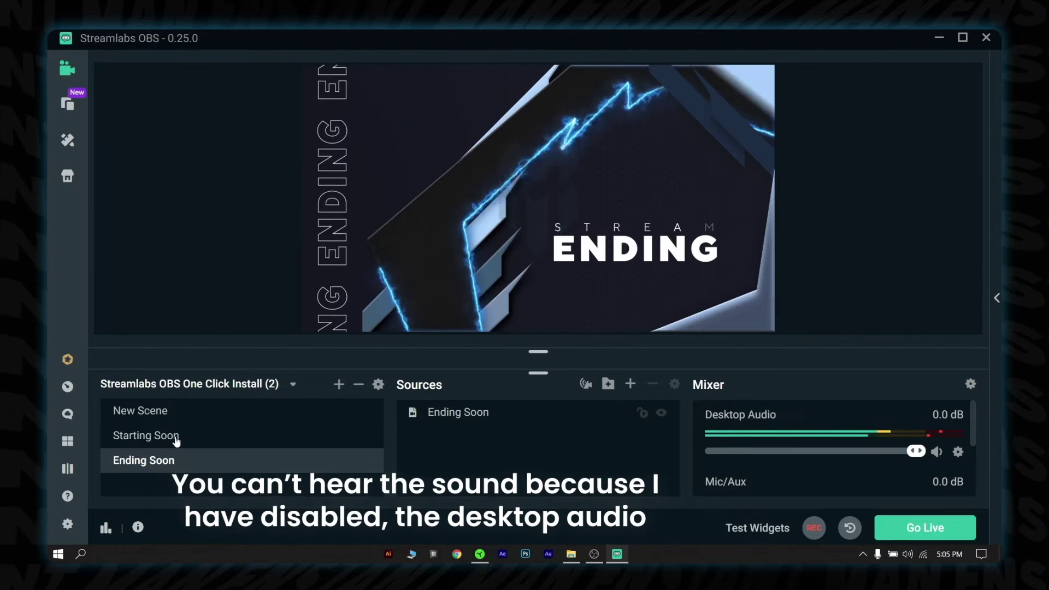
click(176, 438)
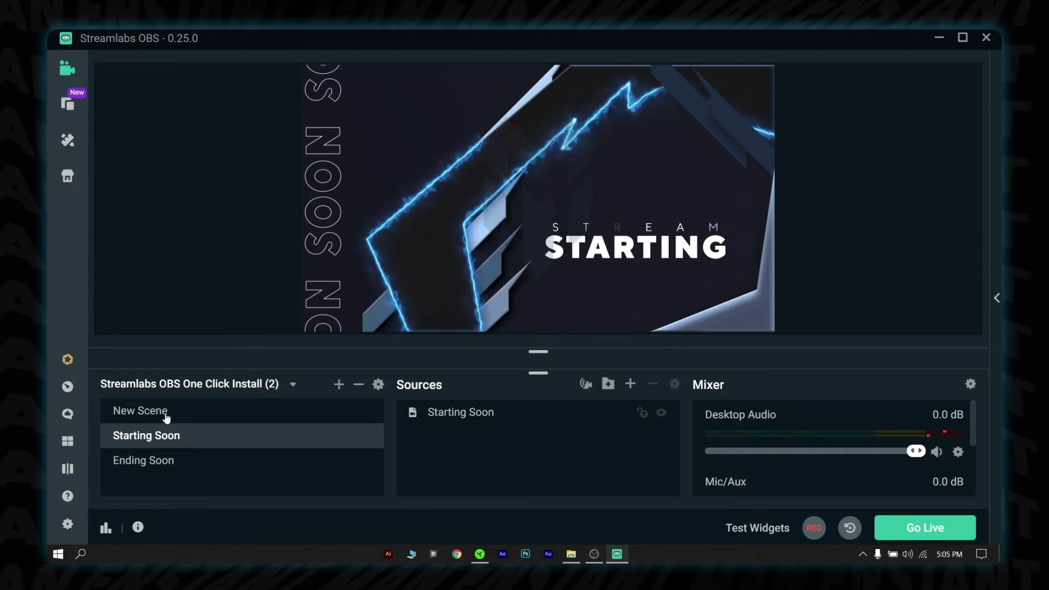
click(167, 417)
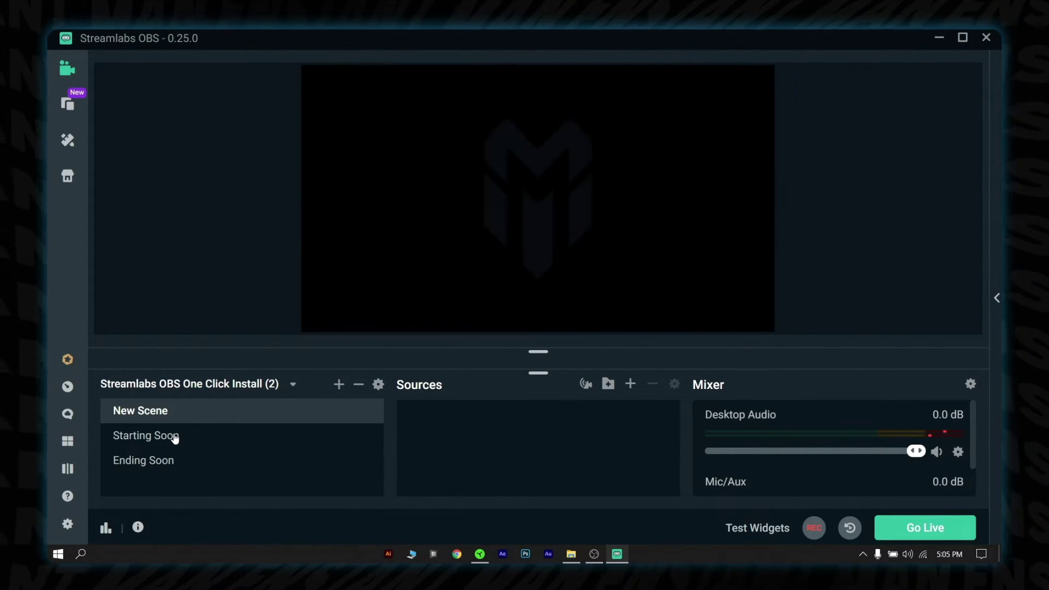
click(175, 438)
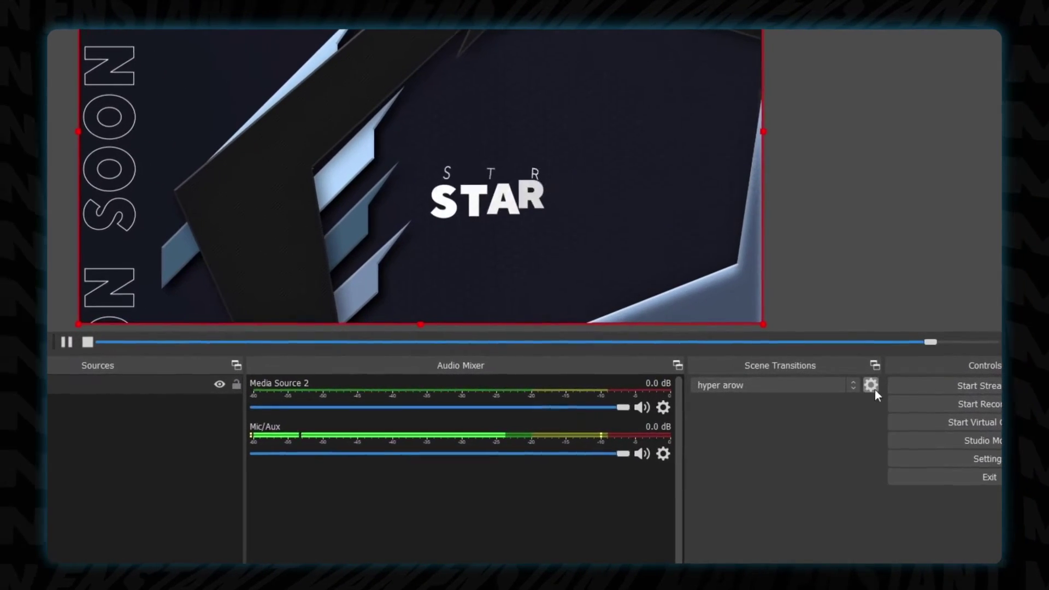
Step: Open the hyper arow stinger's properties and swap its video for test.webm
click(875, 386)
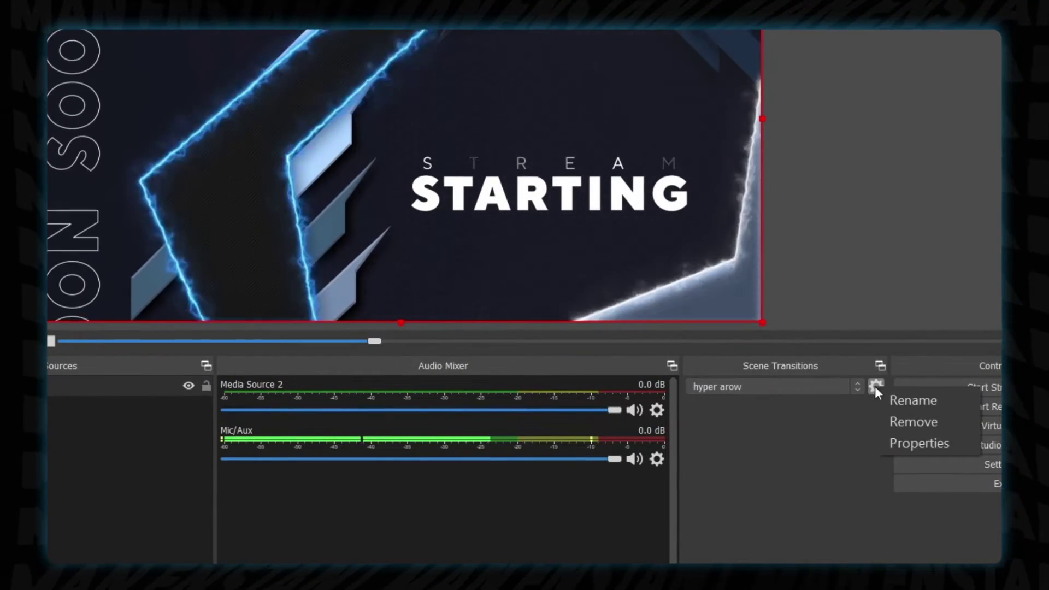
click(910, 446)
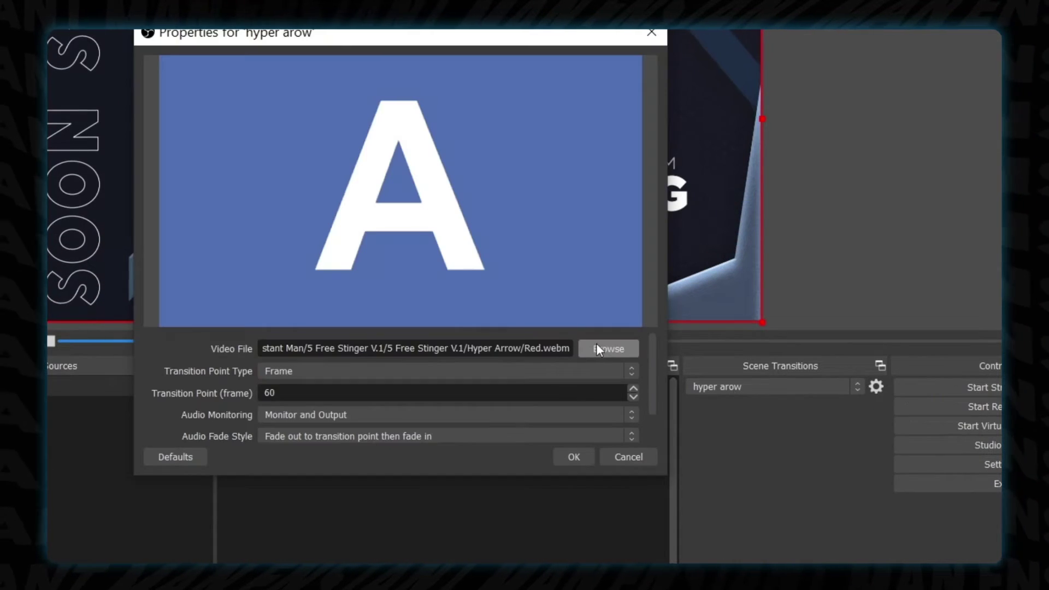
click(609, 348)
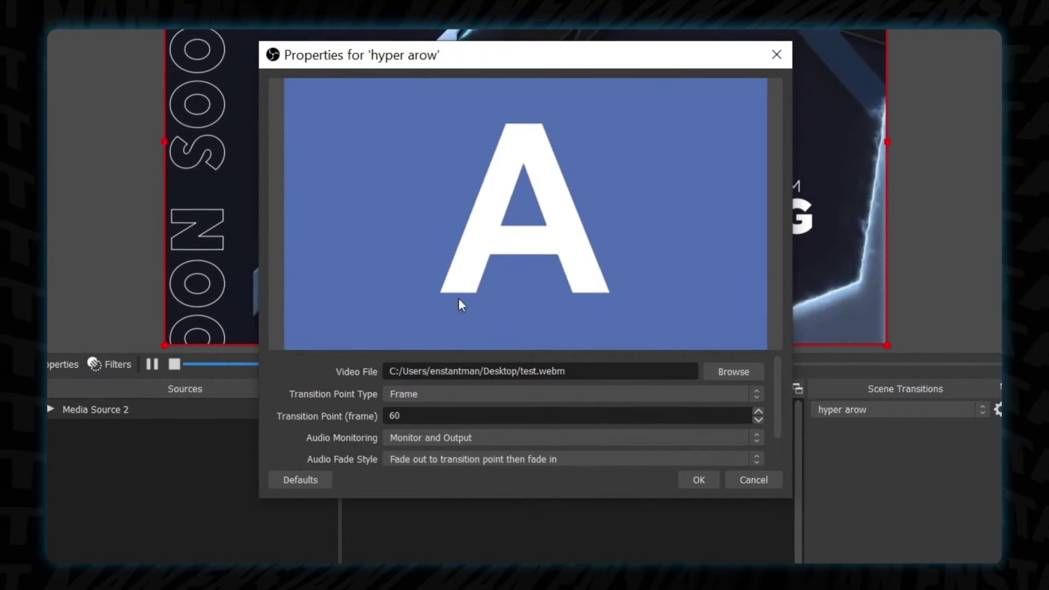
Step: Set a 2000 millisecond transition point, keep Monitor and Output audio, and preview the transition
click(420, 394)
click(404, 406)
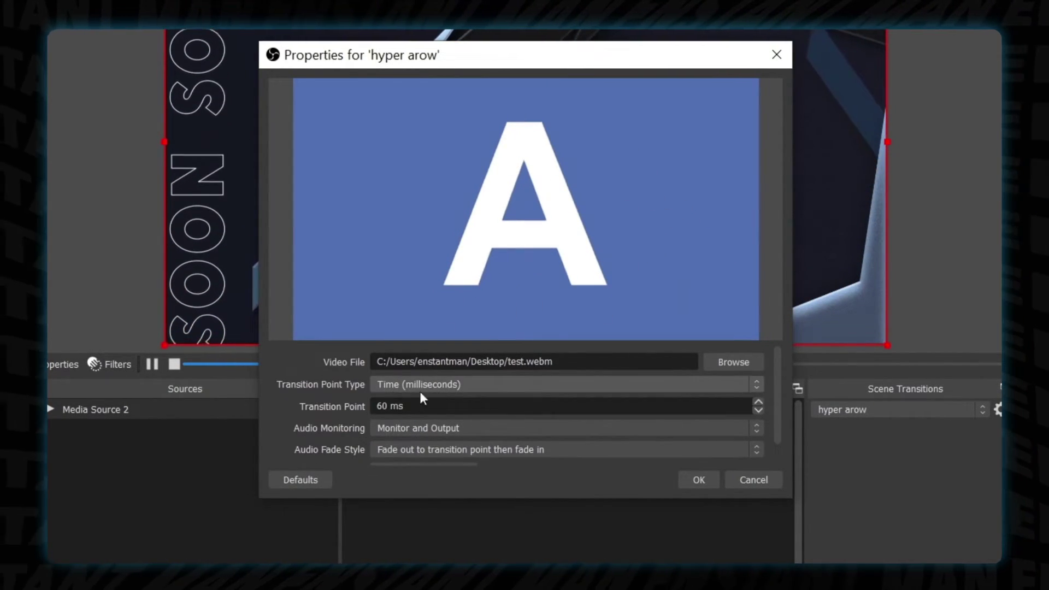
double_click(376, 407)
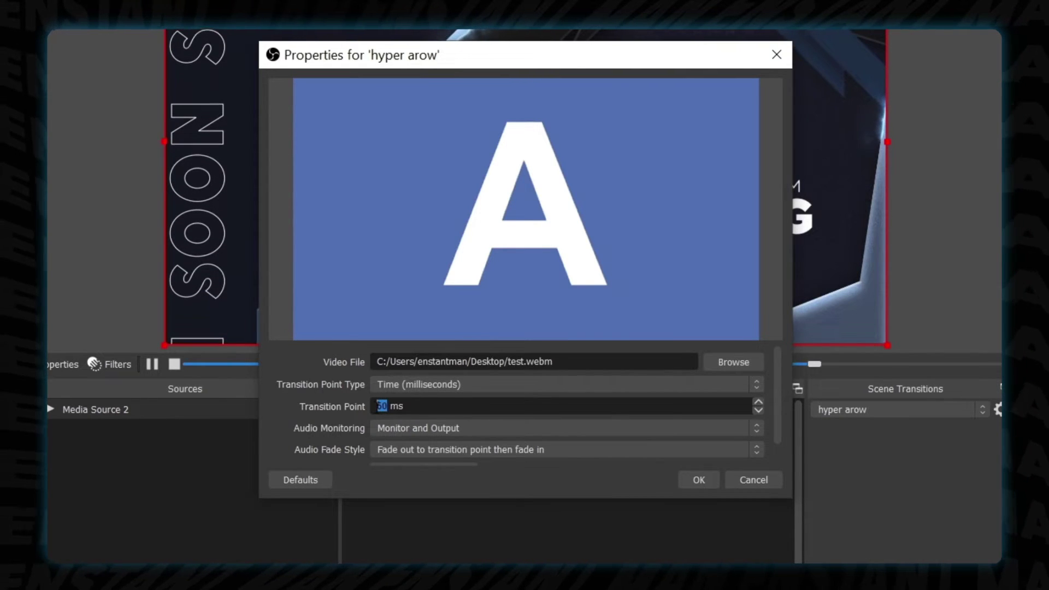
text(2000)
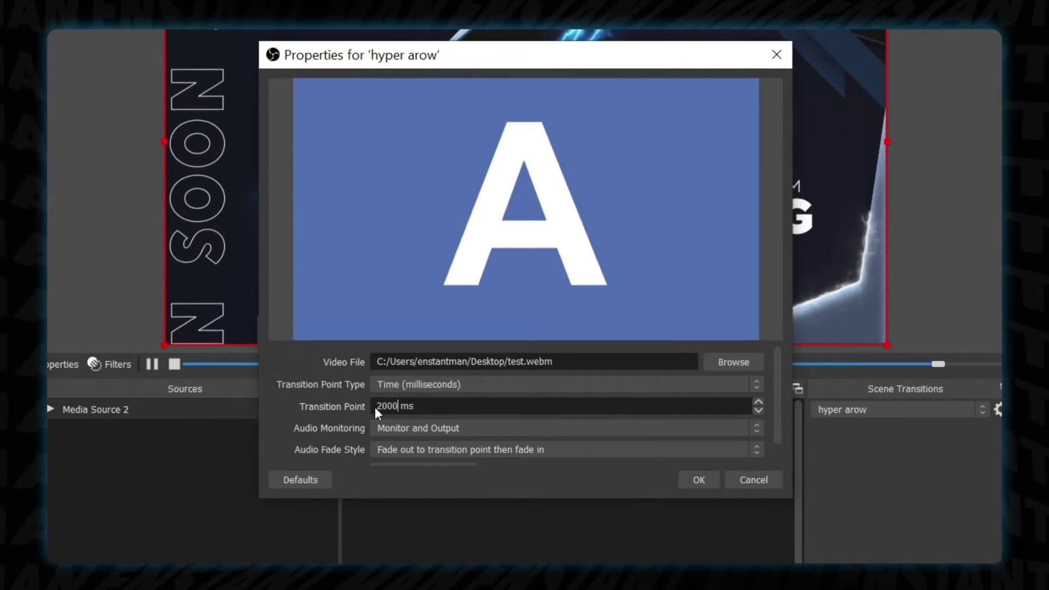
click(425, 429)
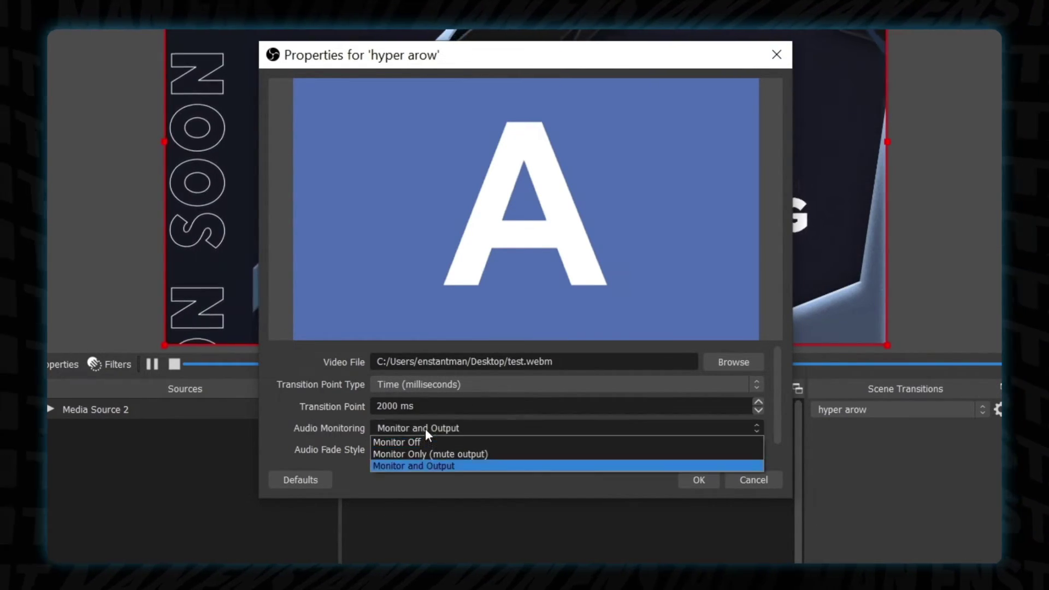
click(365, 438)
scroll(339, 418, down, 2)
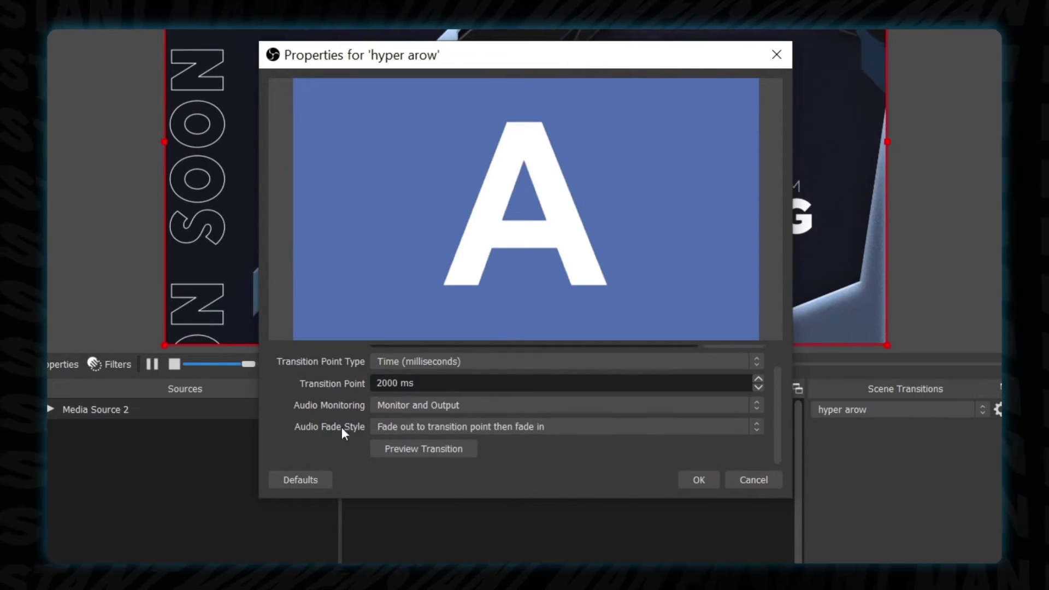
click(419, 443)
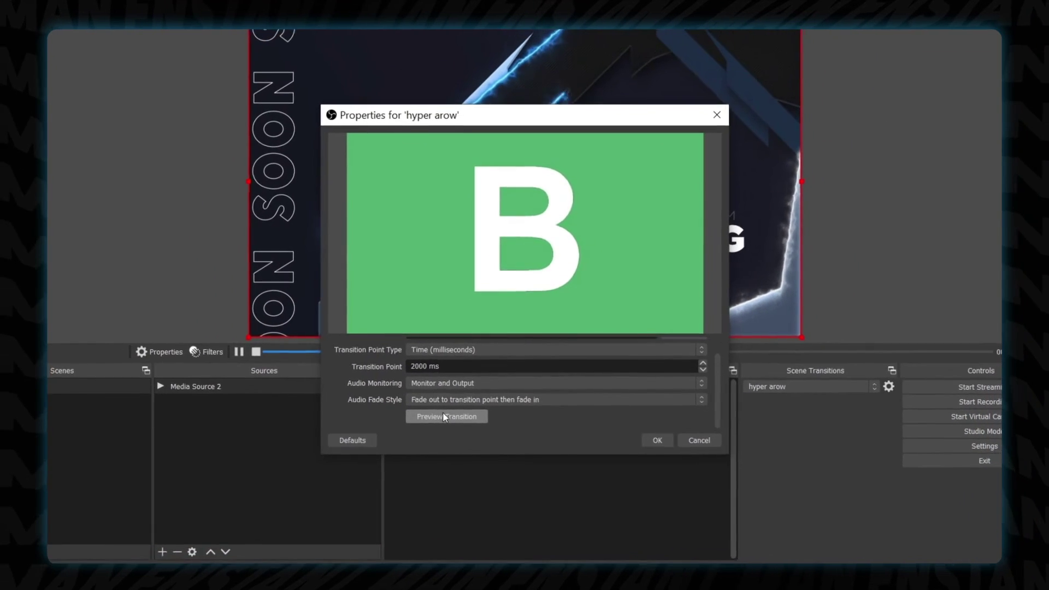
Step: Confirm the stinger properties, then switch from Scene 3 to Scene 2 to watch it play
click(647, 430)
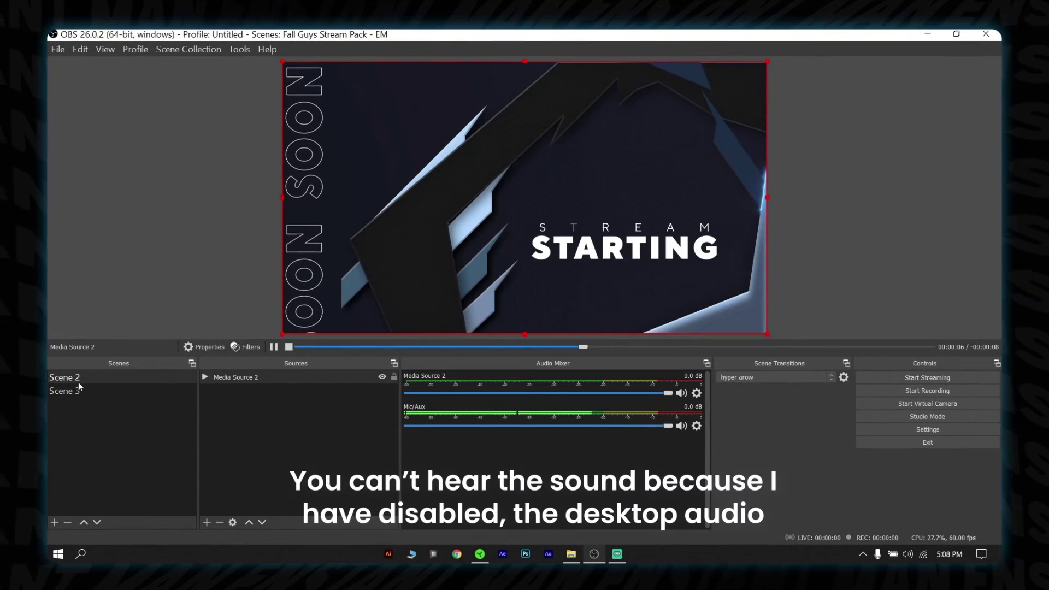
click(65, 393)
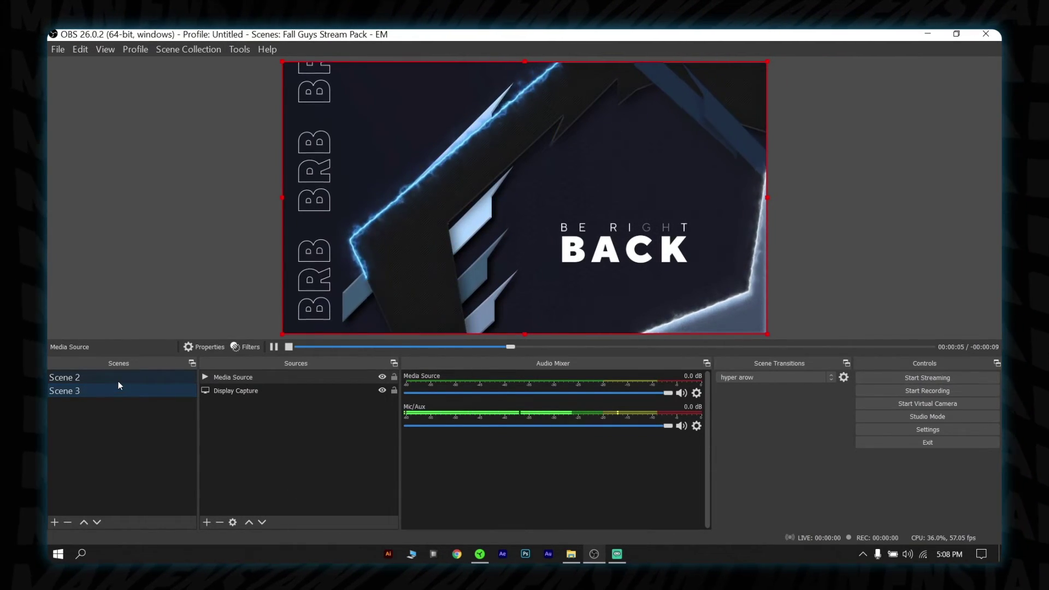
click(118, 379)
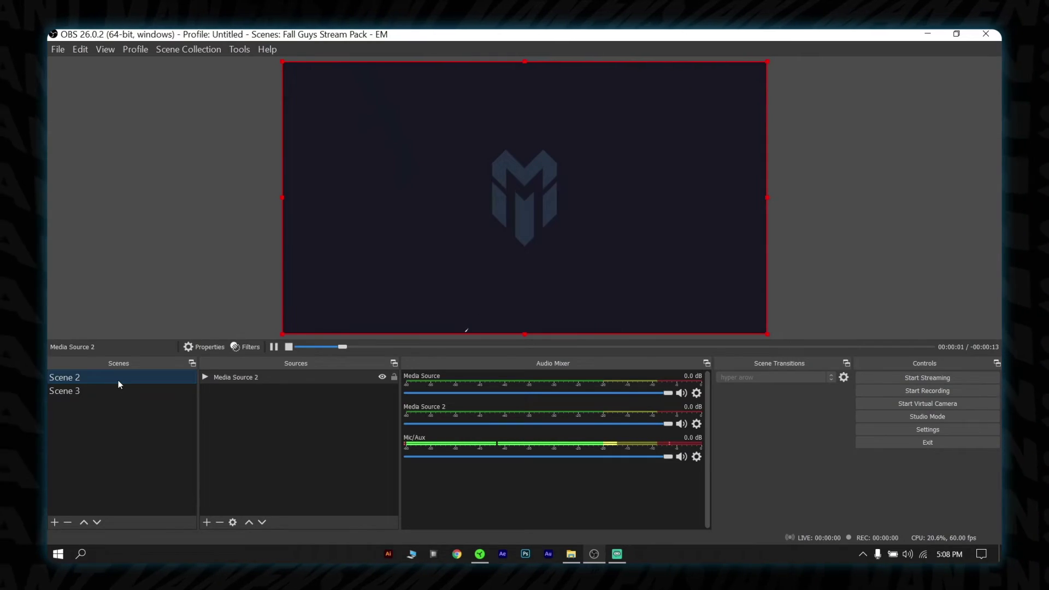